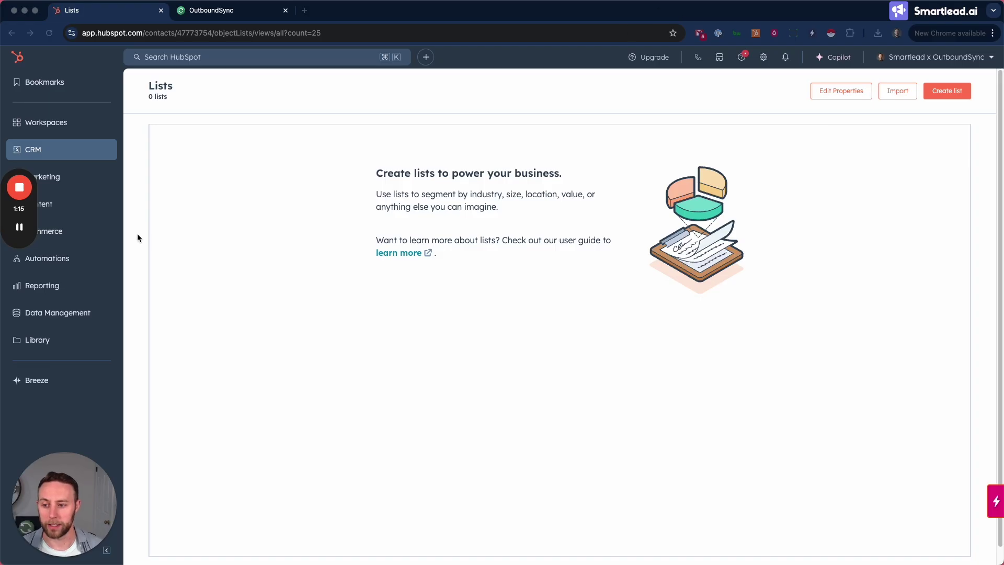
# Start a new contact-based active list named "Domain-based block list - OutboundSync"
pyautogui.moveTo(23, 231)
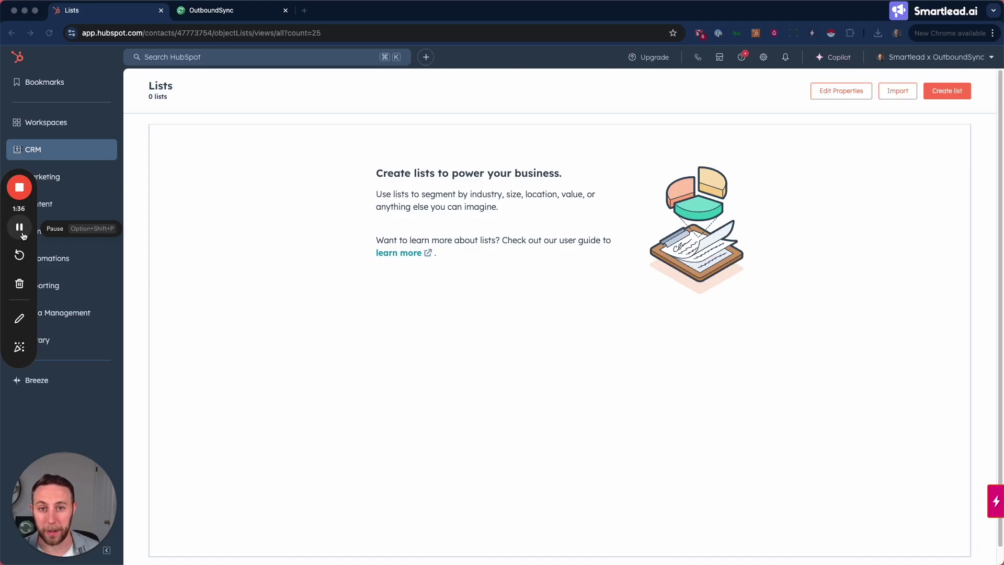
pyautogui.click(948, 90)
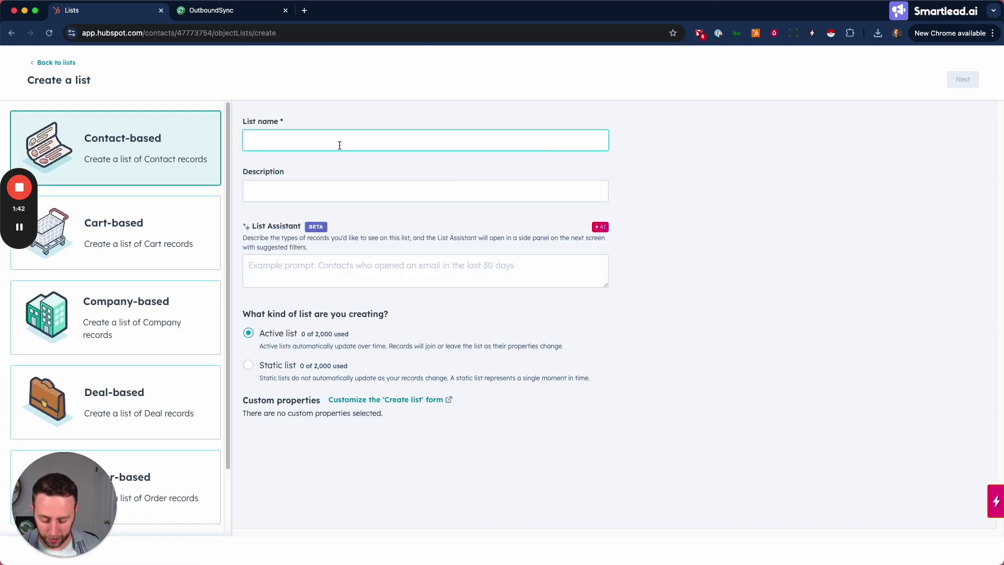
pyautogui.write('Domain-b')
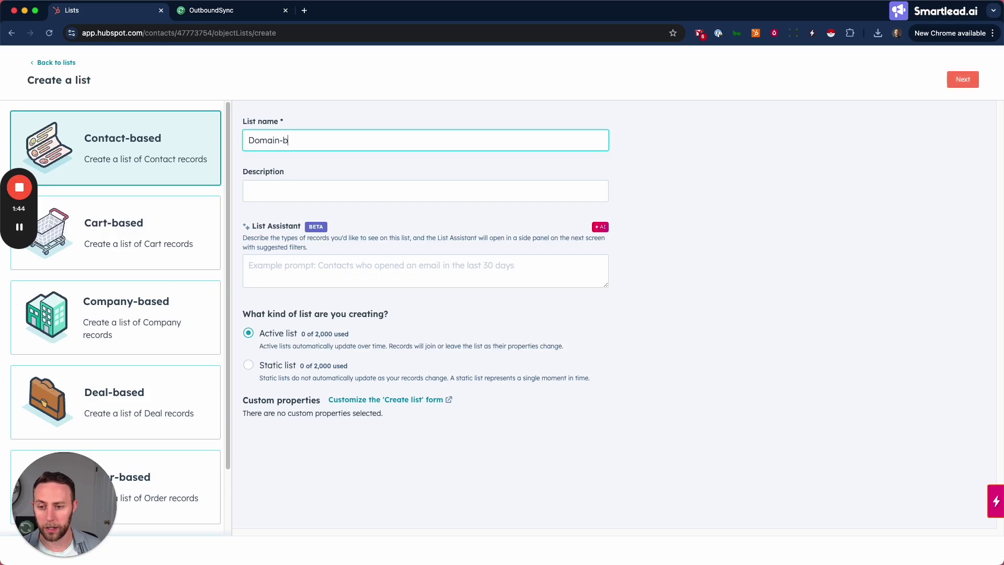
pyautogui.write('ased block list ')
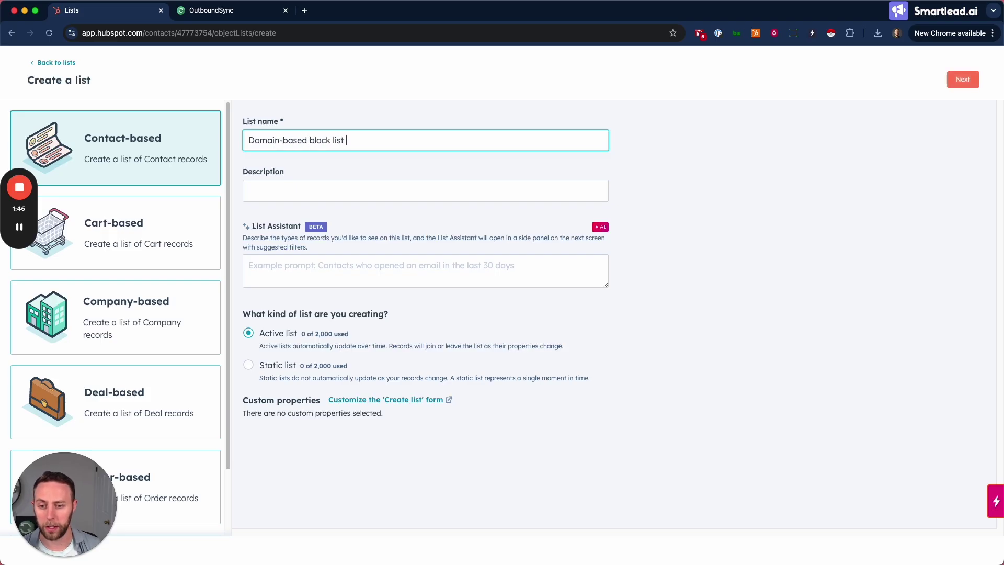
pyautogui.write('- OutboundSync')
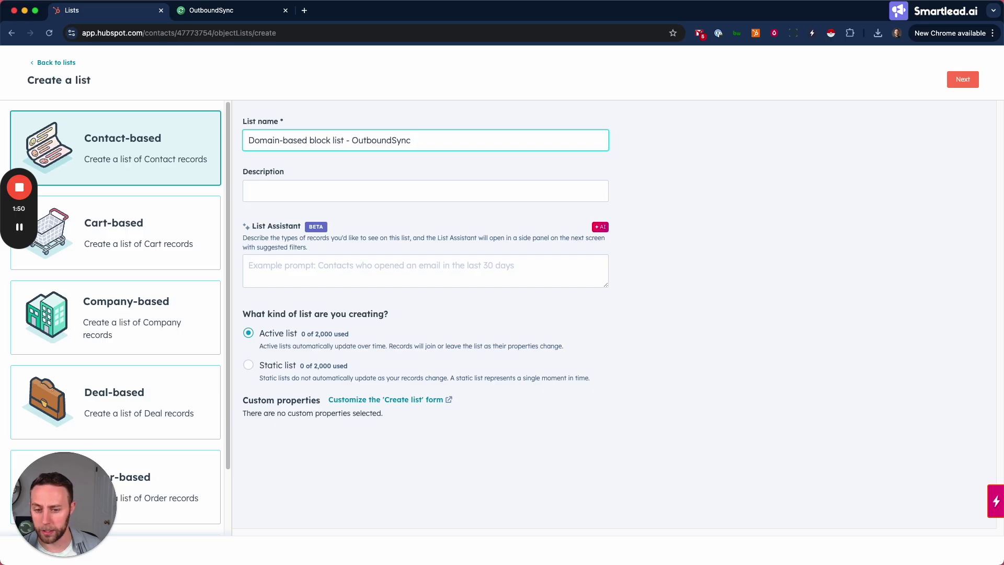
# Enter the description "List a list of domains that we want to block from cold outreach in Smartlead." and continue to the list's filters
pyautogui.click(401, 201)
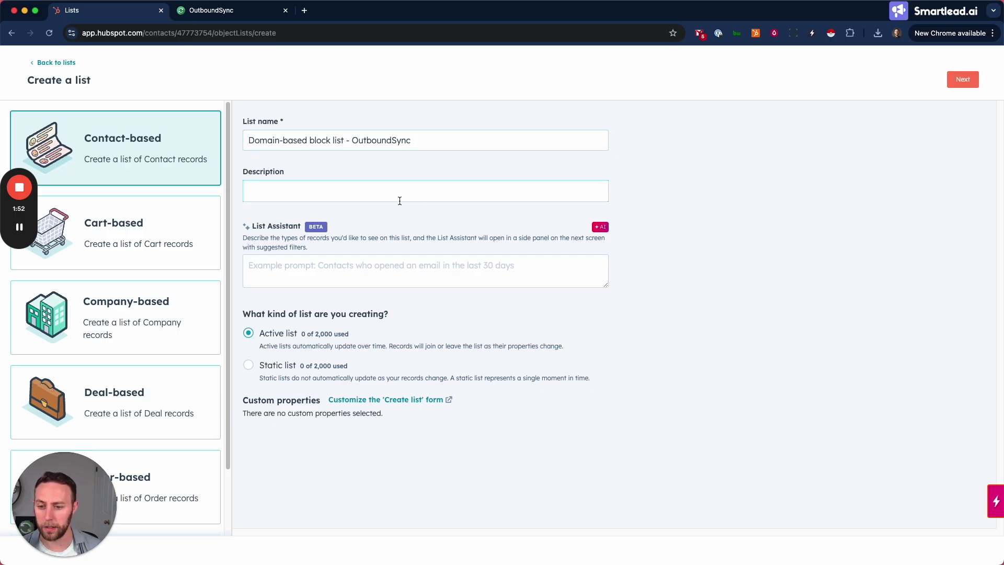
pyautogui.write('List a list of')
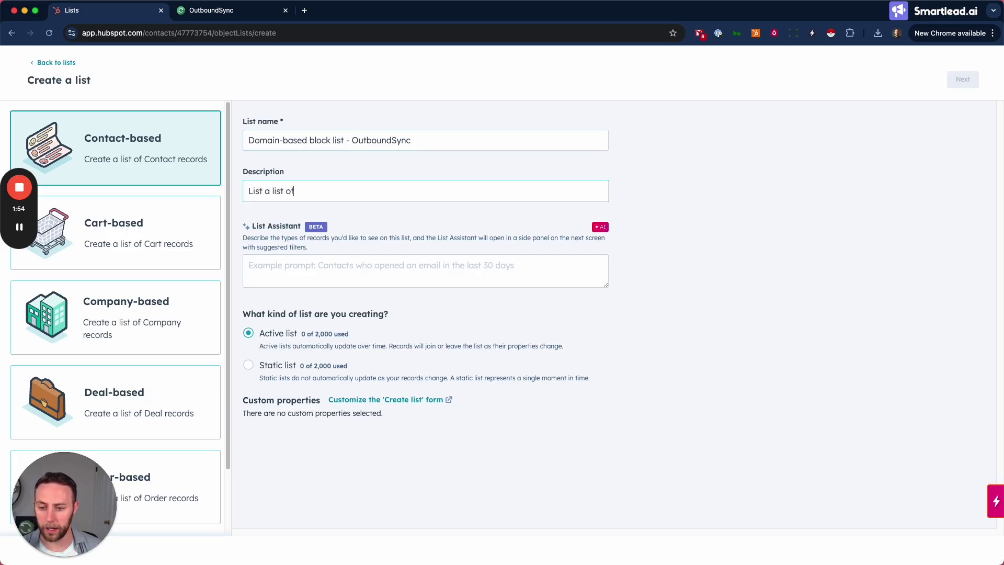
pyautogui.write(' domains that we want to')
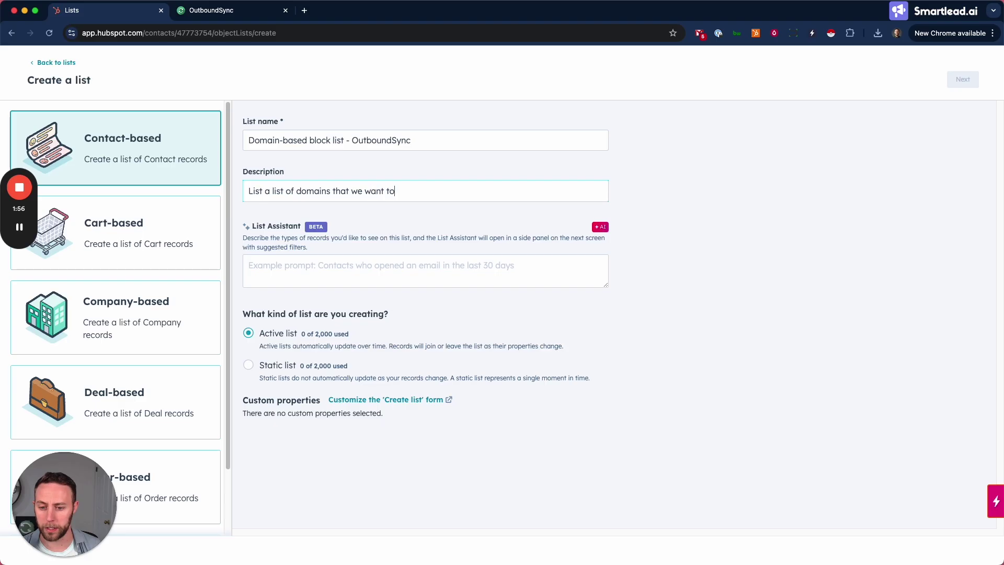
pyautogui.write(' block from cold outreach.')
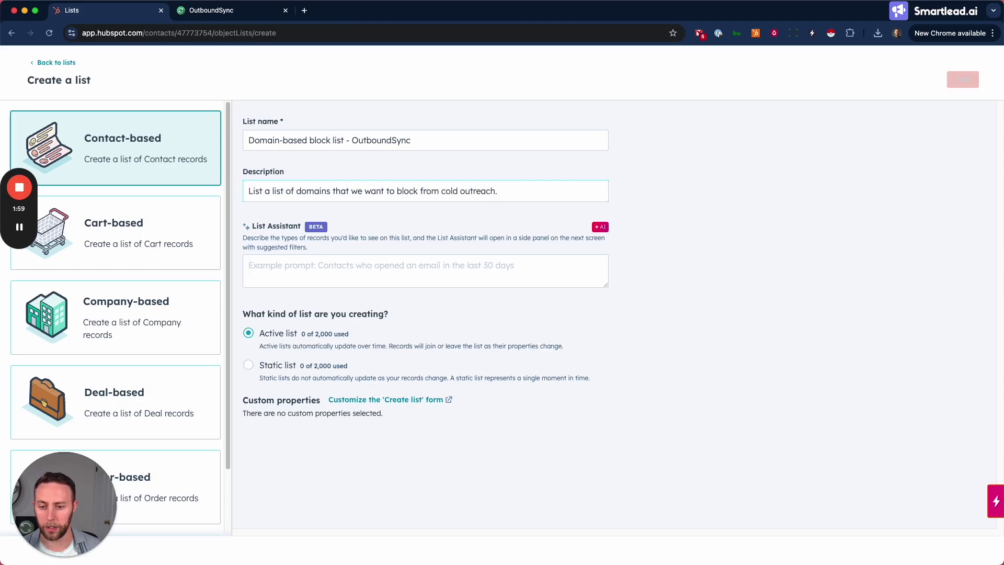
pyautogui.press('BackSpace')
pyautogui.write('in Smartlead.')
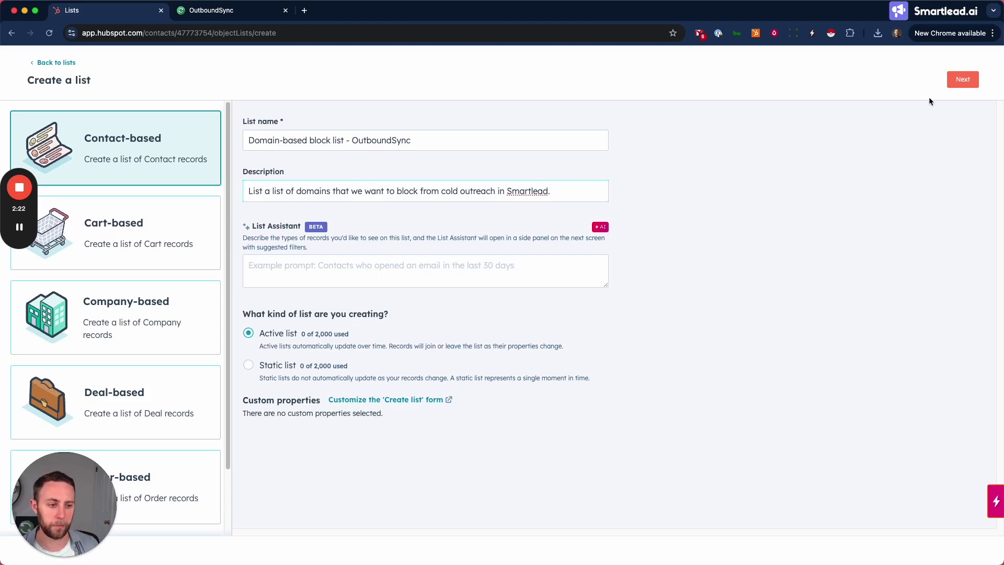
pyautogui.click(959, 81)
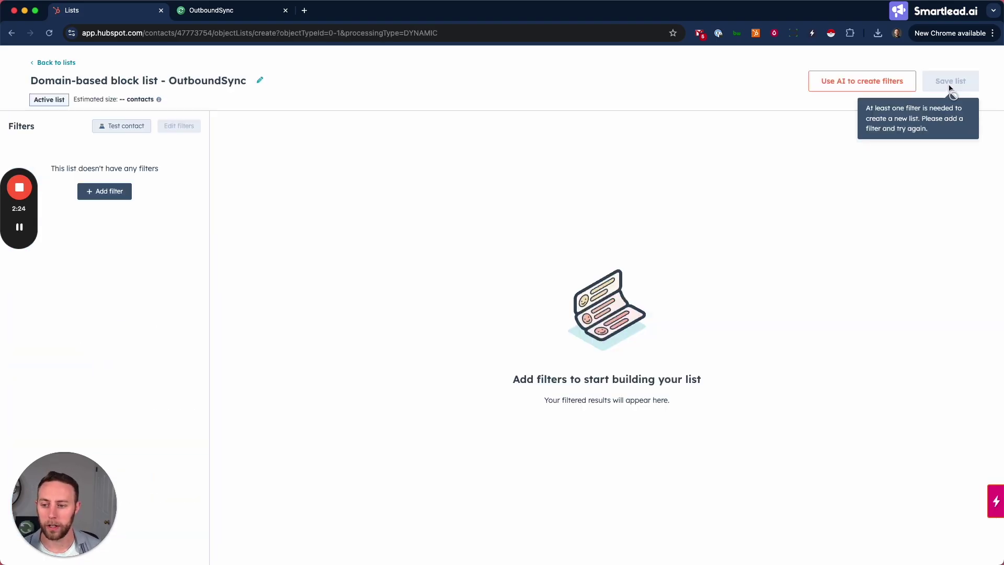
# Add a filter on the contact property Lifecycle stage to the list
pyautogui.click(99, 191)
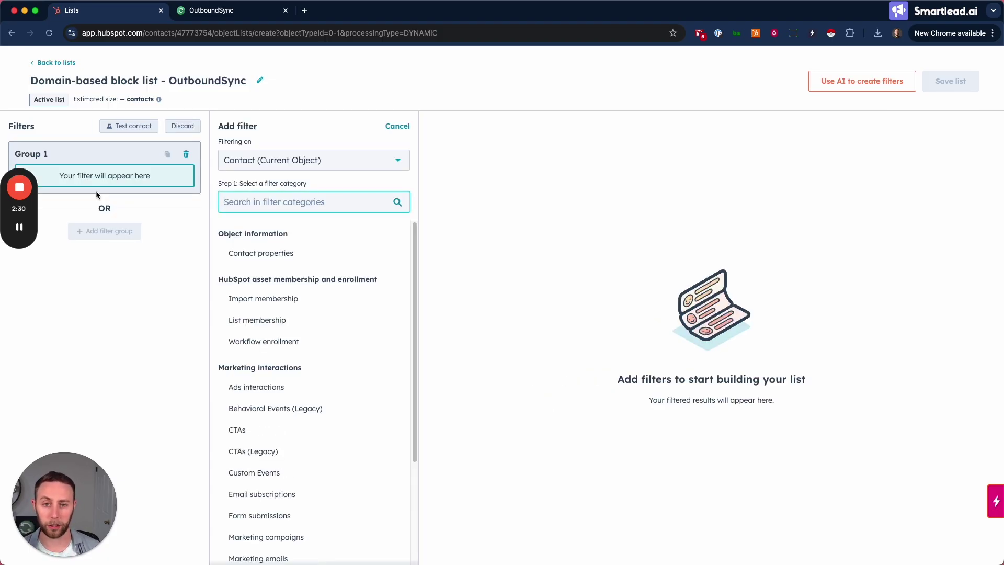
pyautogui.click(280, 261)
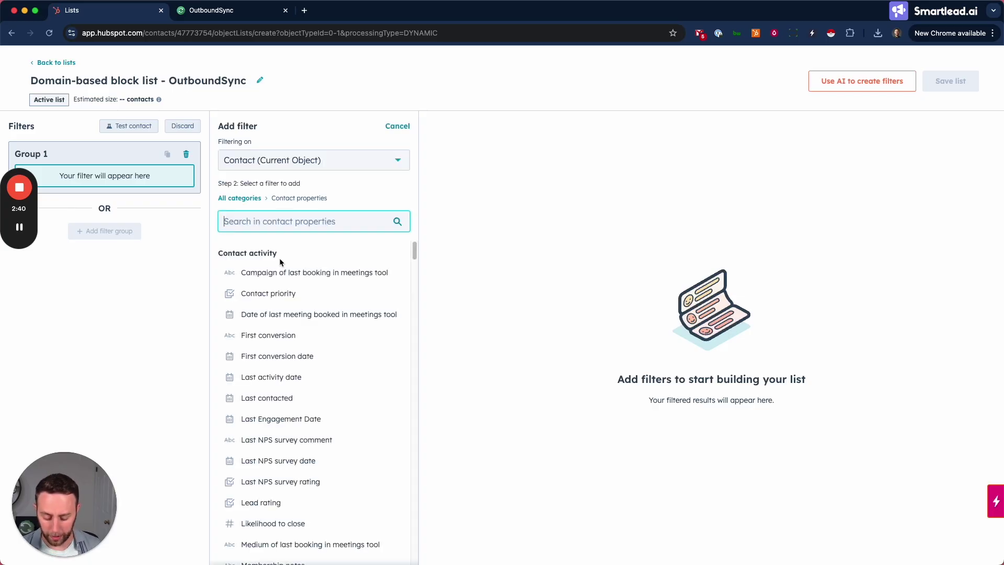
pyautogui.write('lifecycle')
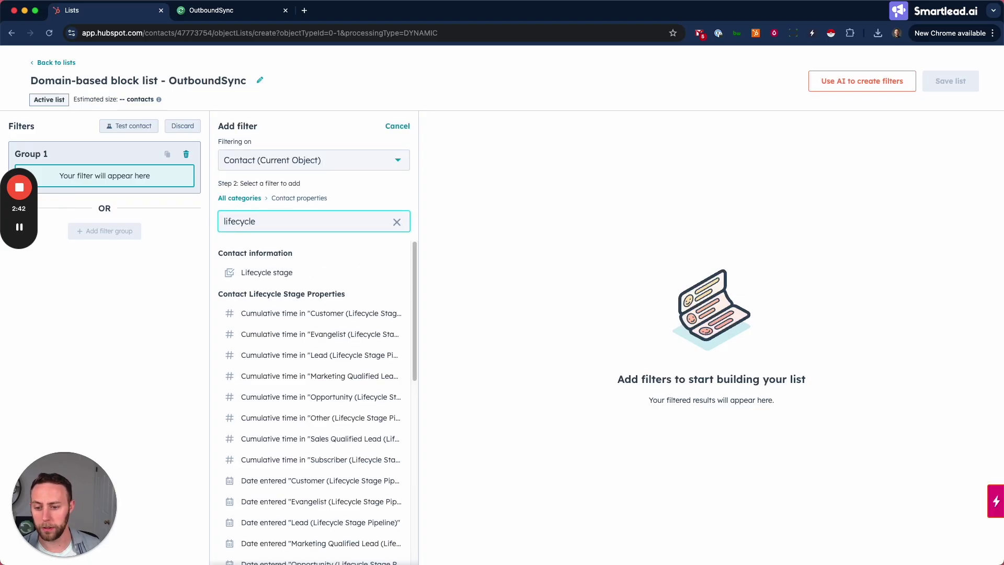
pyautogui.click(283, 272)
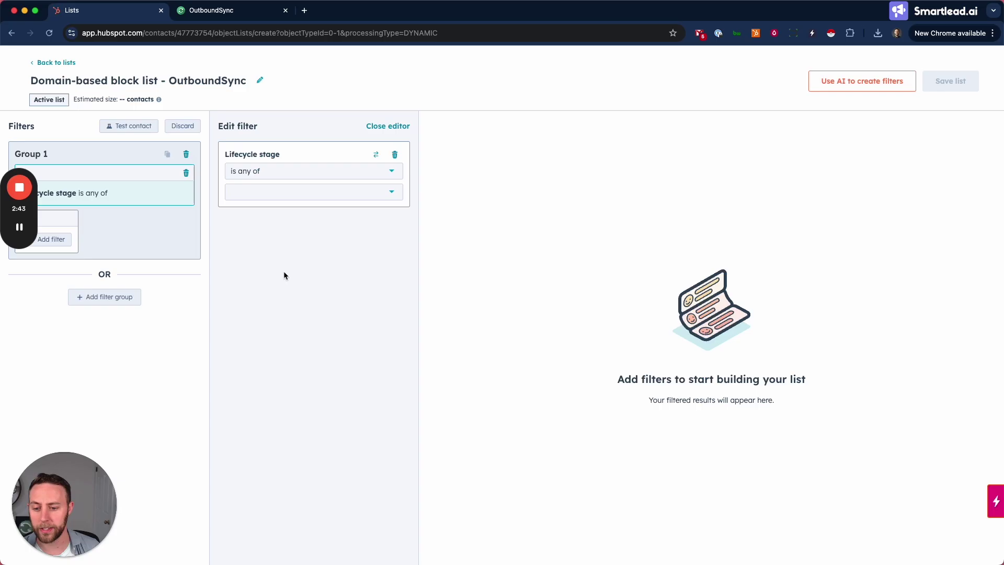
# Set the Lifecycle stage filter to is any of Customer and save the contact list
pyautogui.click(283, 197)
pyautogui.scroll(-2, 298, 329)
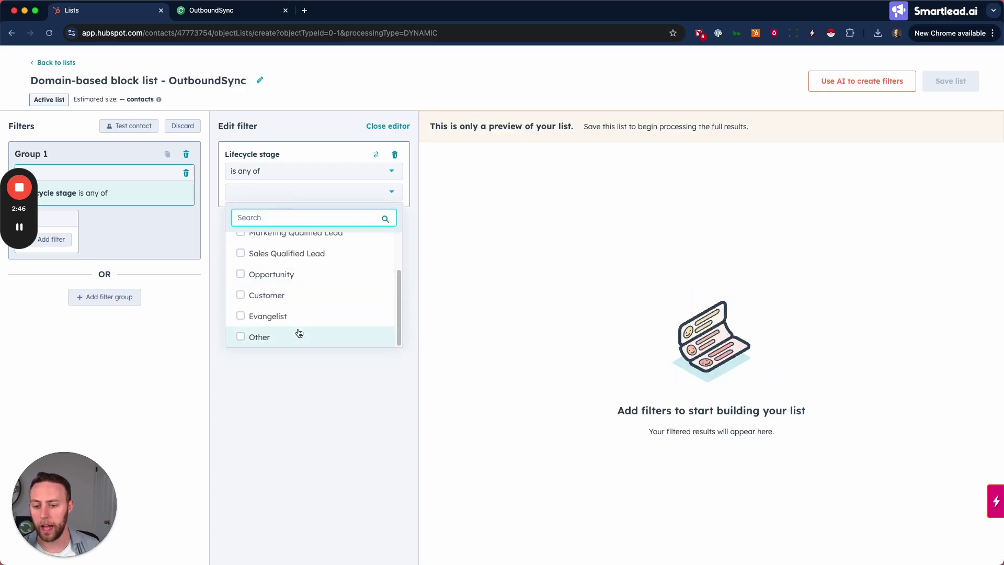
pyautogui.click(240, 296)
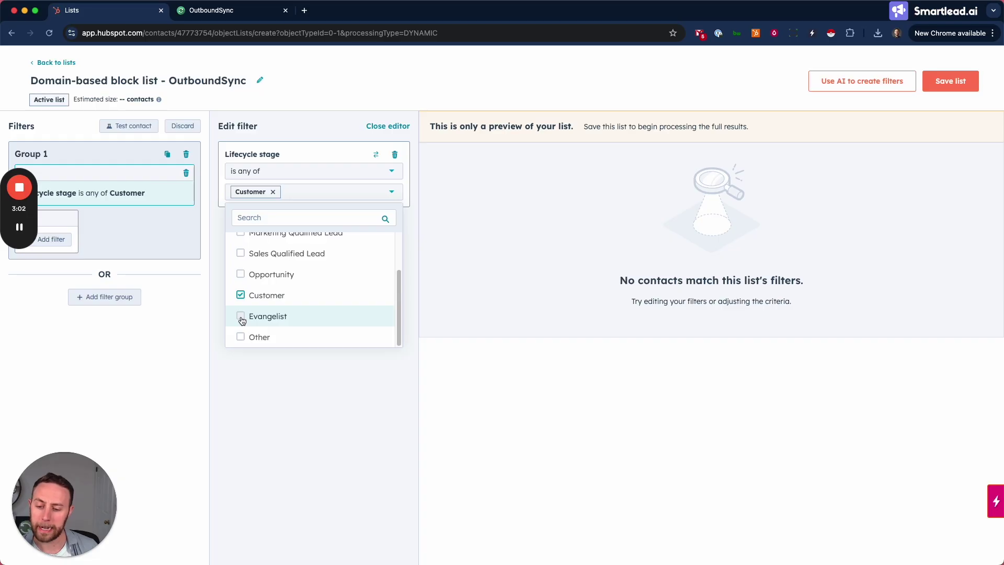
pyautogui.scroll(2, 333, 324)
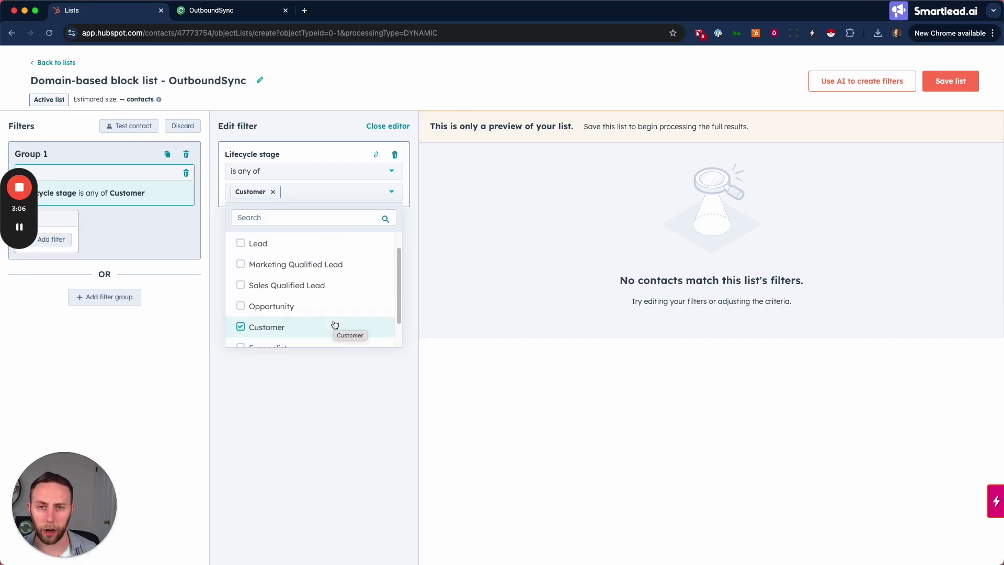
pyautogui.click(386, 126)
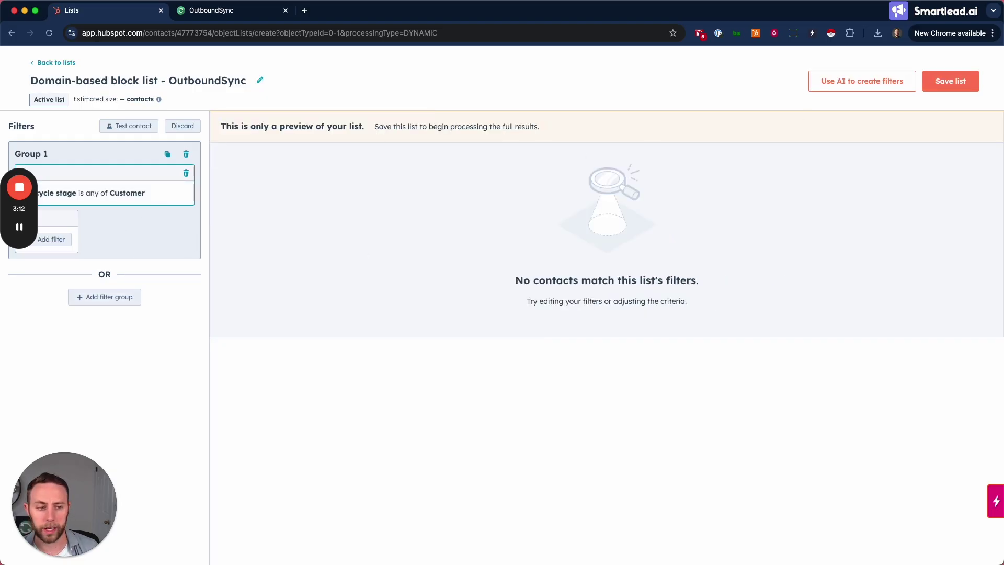
pyautogui.click(945, 90)
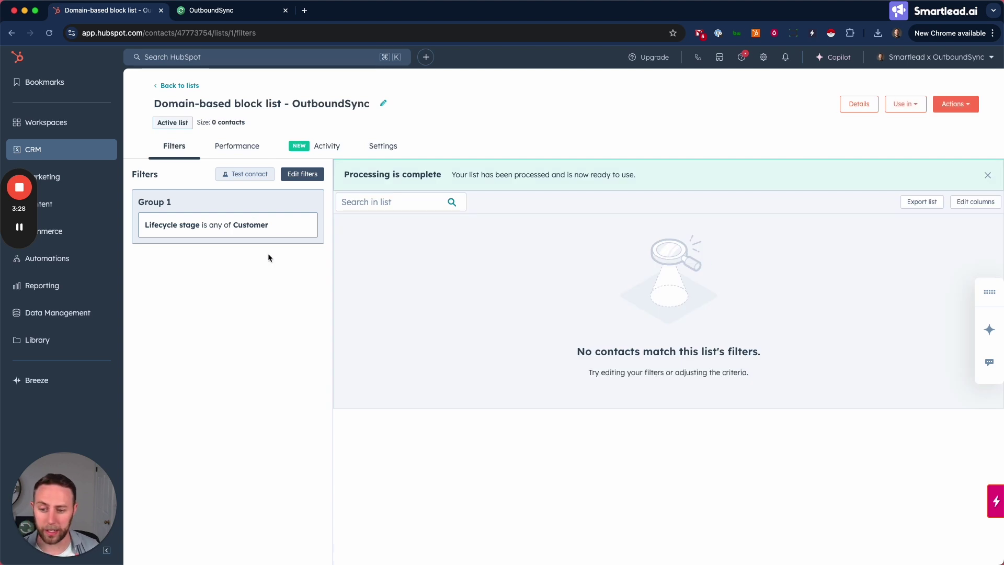
# Return to the lists overview and start creating a new company-based list
pyautogui.click(179, 86)
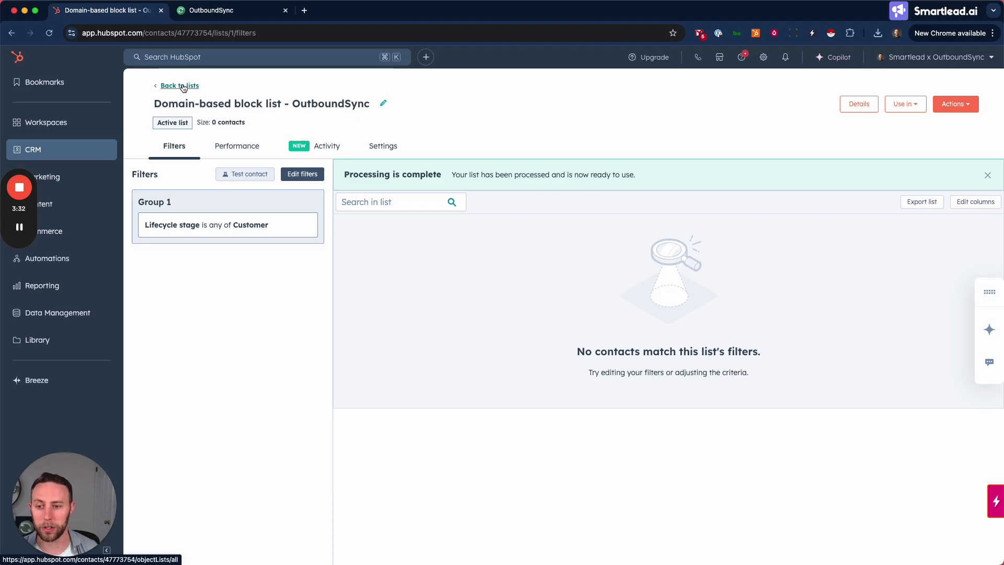
pyautogui.click(947, 91)
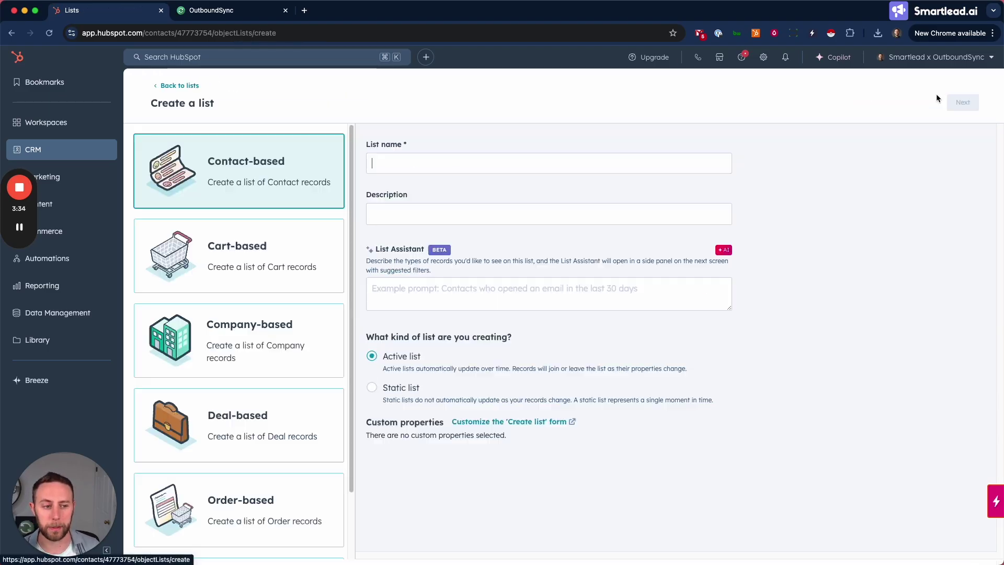
pyautogui.click(141, 316)
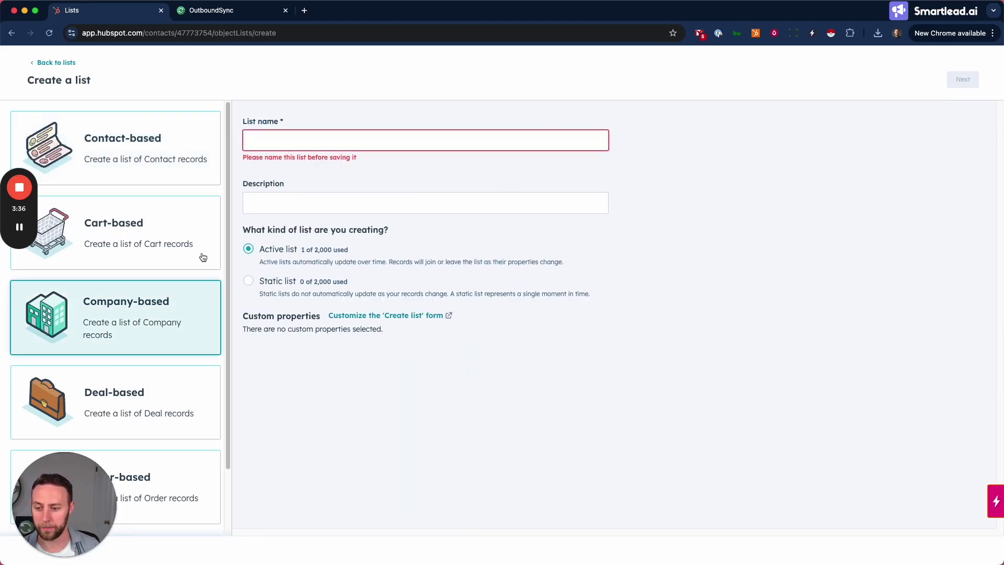
# Name the company-based list "Domain-based block list (Companies) - OutboundSync"
pyautogui.click(314, 141)
pyautogui.write('Domain-ba')
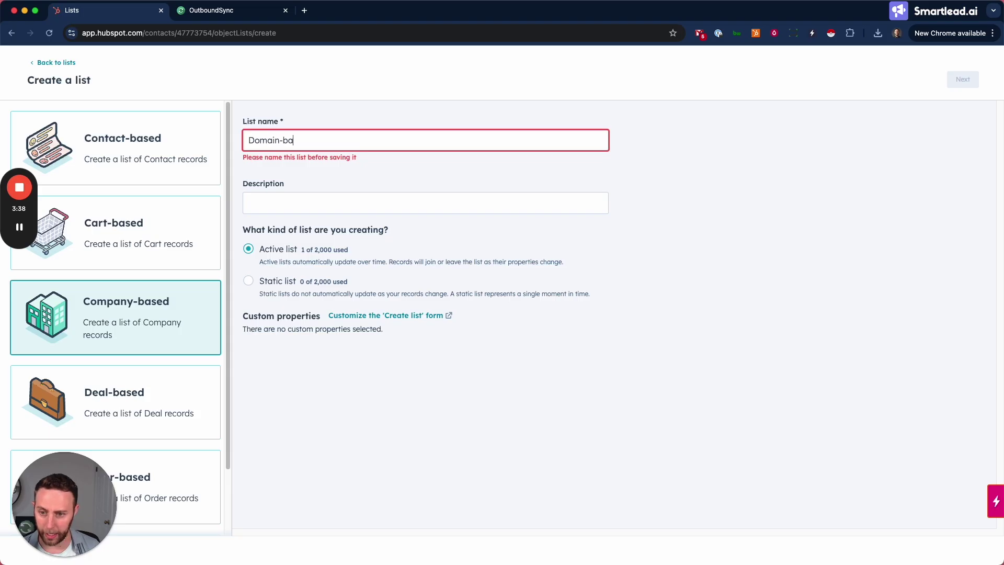
pyautogui.write('sed block list ')
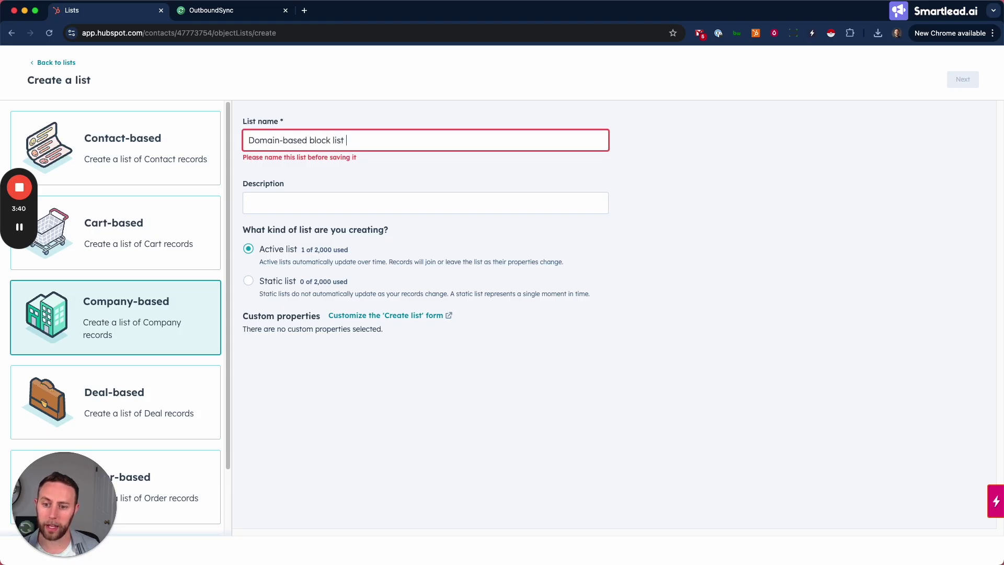
pyautogui.write('(')
pyautogui.press('BackSpace')
pyautogui.write('- Outbound')
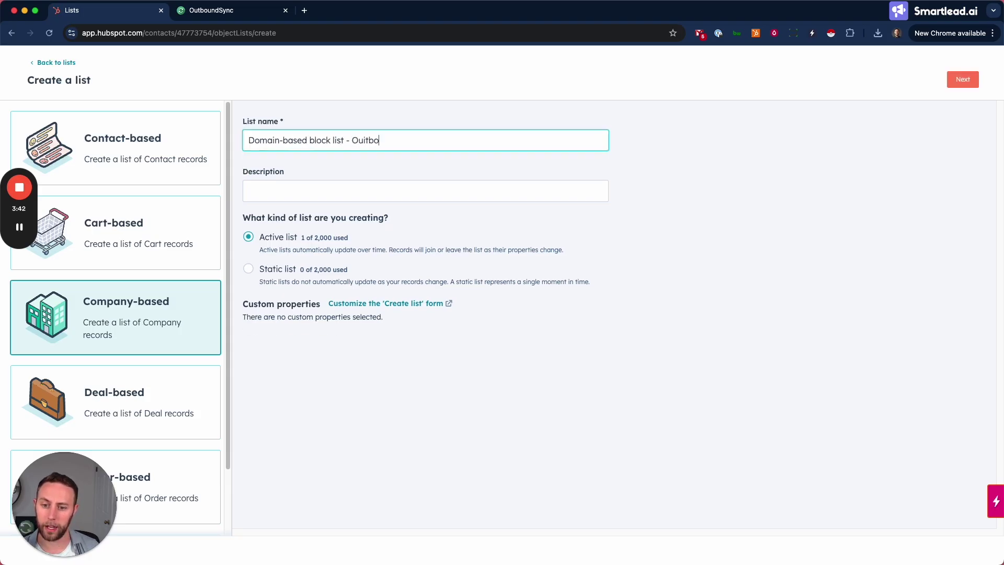
pyautogui.press('BackSpace')
pyautogui.press('BackSpace')
pyautogui.press('BackSpace')
pyautogui.press('BackSpace')
pyautogui.press('BackSpace')
pyautogui.press('BackSpace')
pyautogui.write('tboundSync')
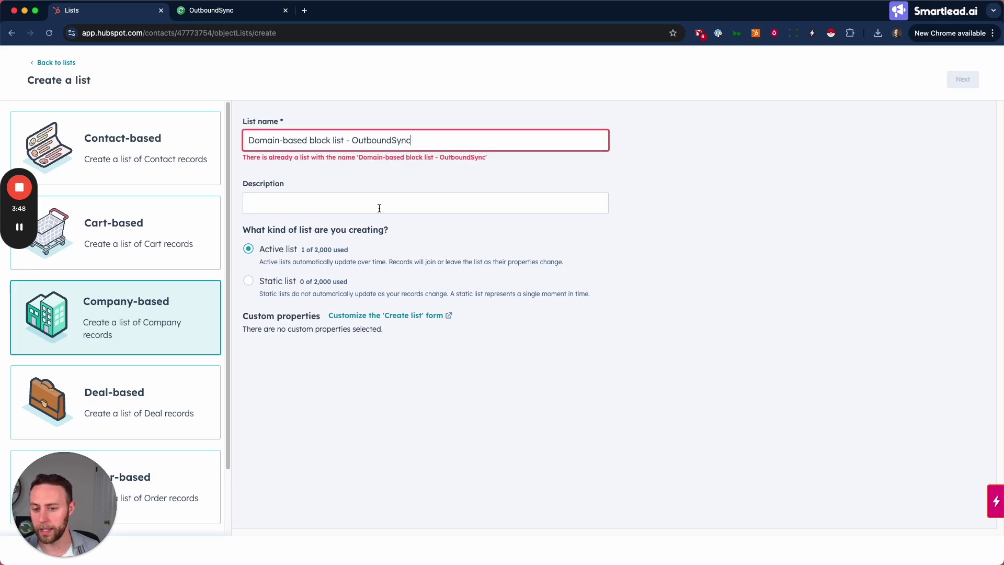
pyautogui.click(343, 142)
pyautogui.write('(Companies)')
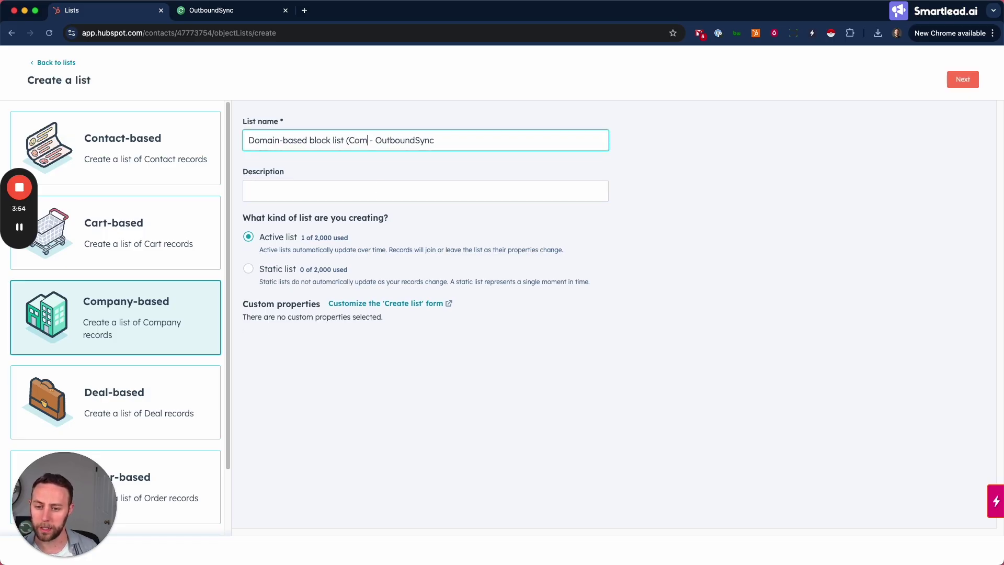
# Enter the description "Domains from companies that we want to block from cold outreach in Smartlead." and continue to the company list's filters
pyautogui.click(332, 201)
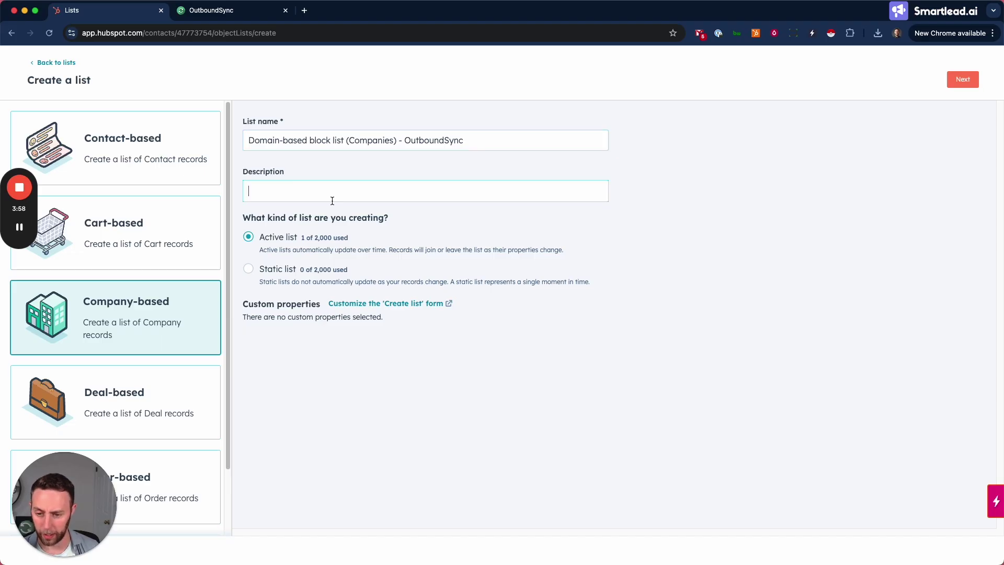
pyautogui.write('Domains from companies thay ')
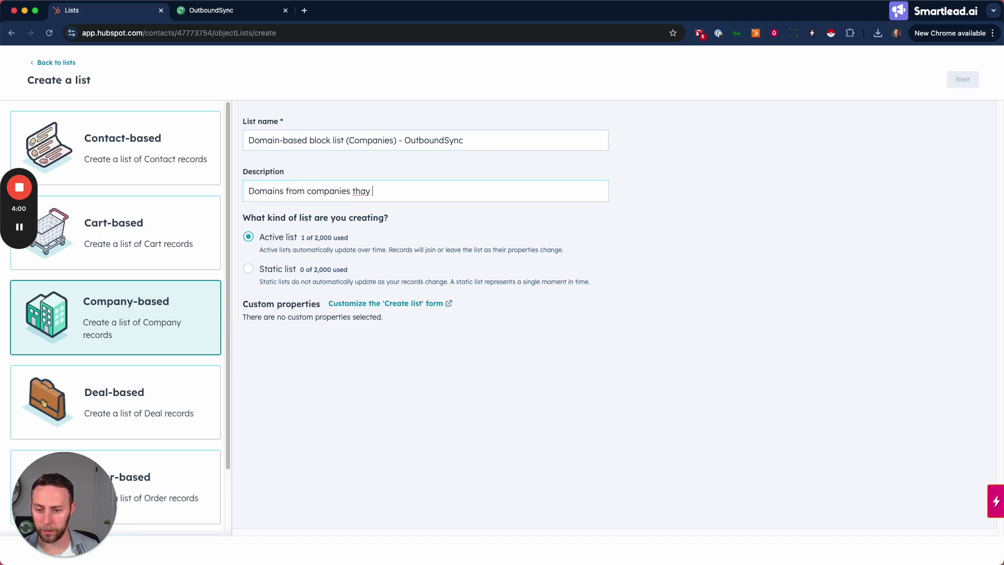
pyautogui.write('e')
pyautogui.press('BackSpace')
pyautogui.press('BackSpace')
pyautogui.press('BackSpace')
pyautogui.write('t ew')
pyautogui.press('BackSpace')
pyautogui.press('BackSpace')
pyautogui.write('we wa')
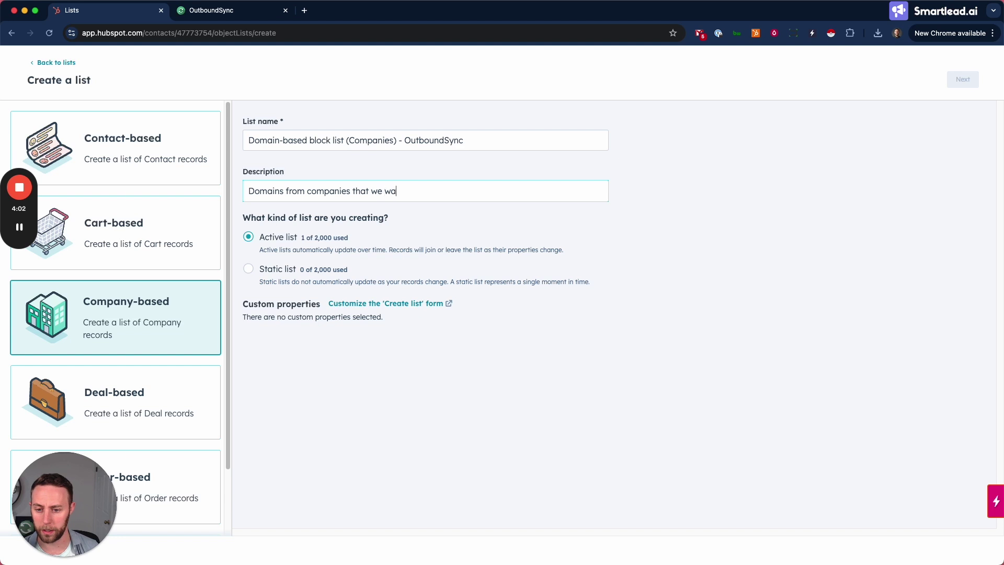
pyautogui.write('nt to block from cold outreach in S')
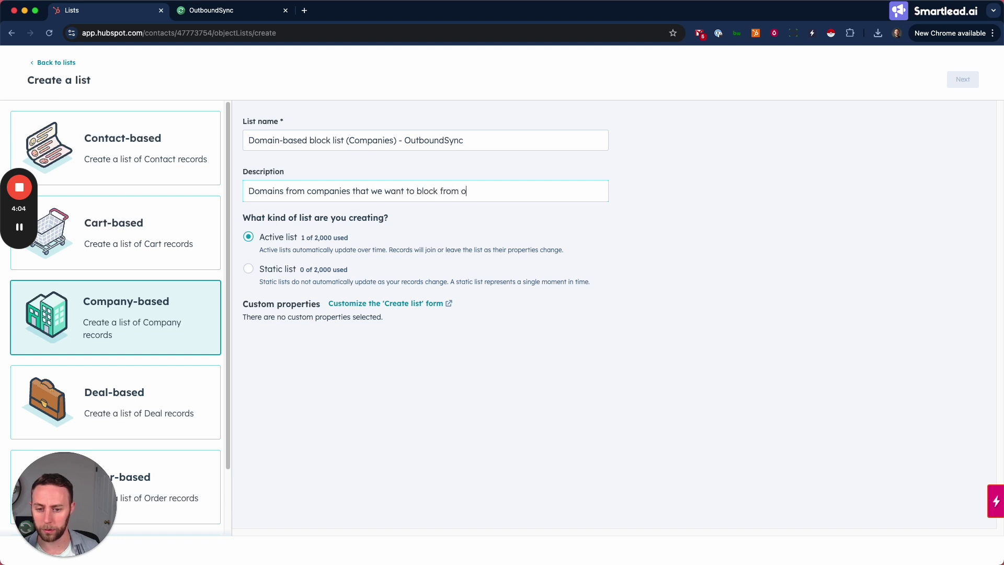
pyautogui.write('martlead.')
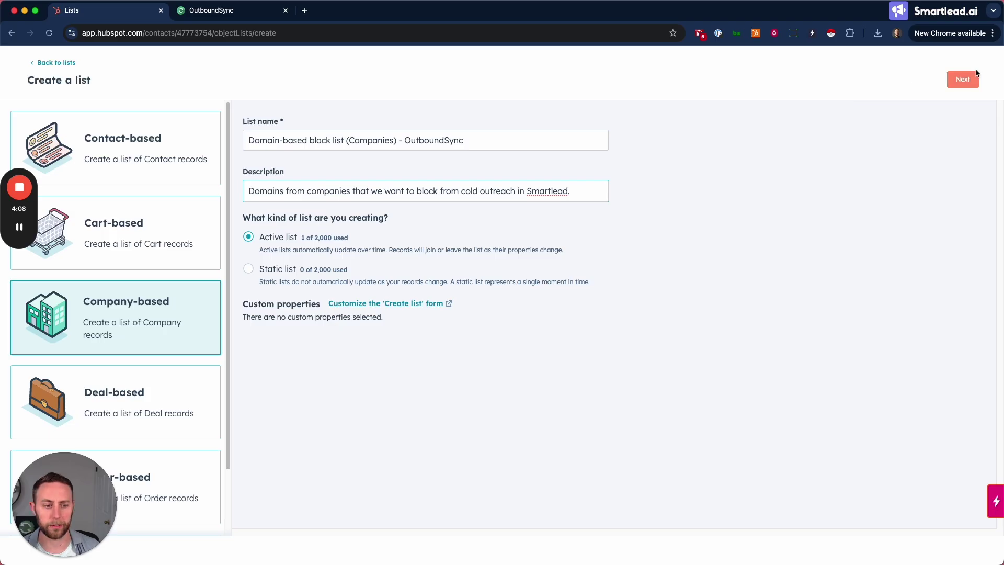
pyautogui.click(964, 79)
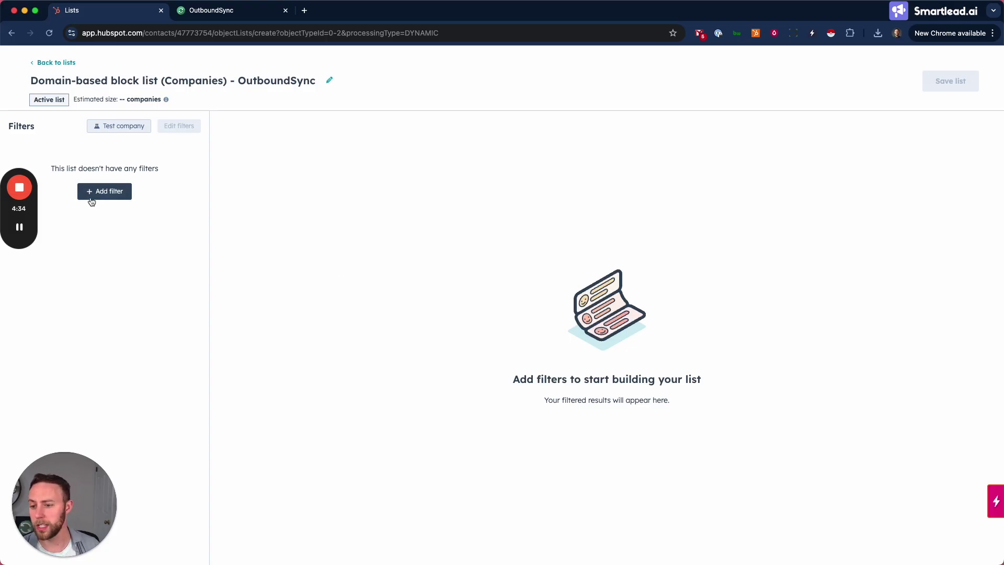
# Add a Lifecycle stage filter from the company properties to the company-based block list
pyautogui.click(105, 191)
pyautogui.click(268, 251)
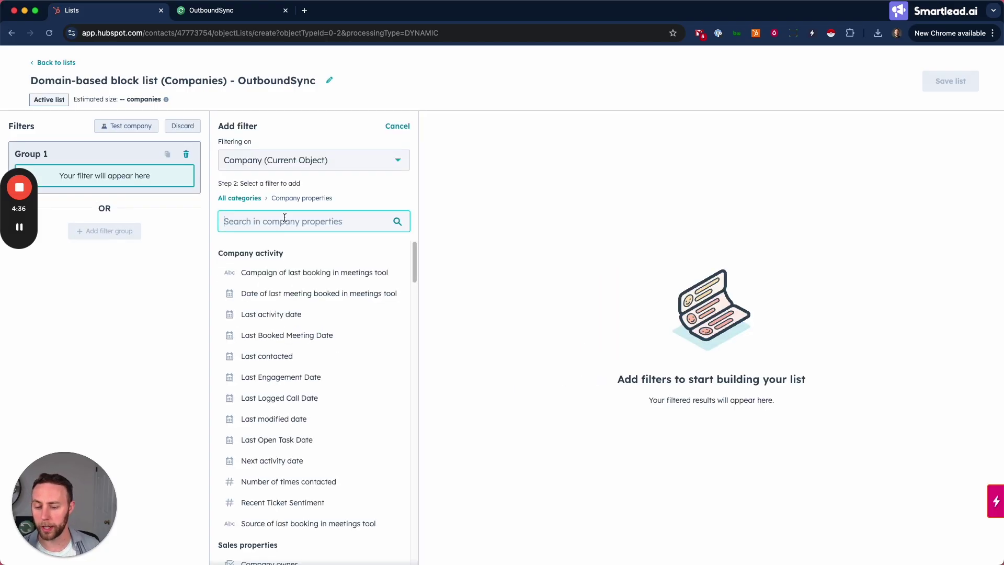
pyautogui.write('lifecycle')
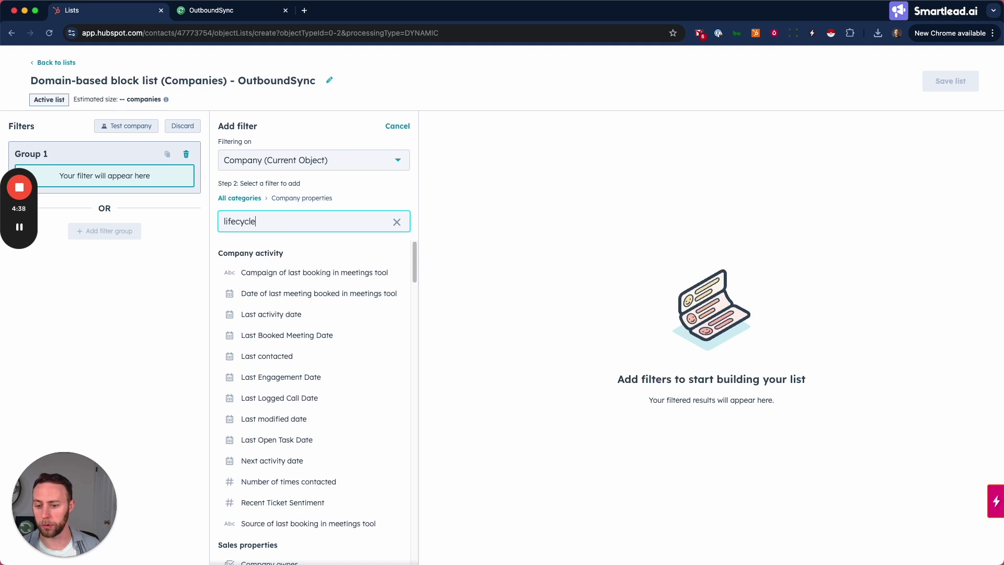
pyautogui.click(303, 272)
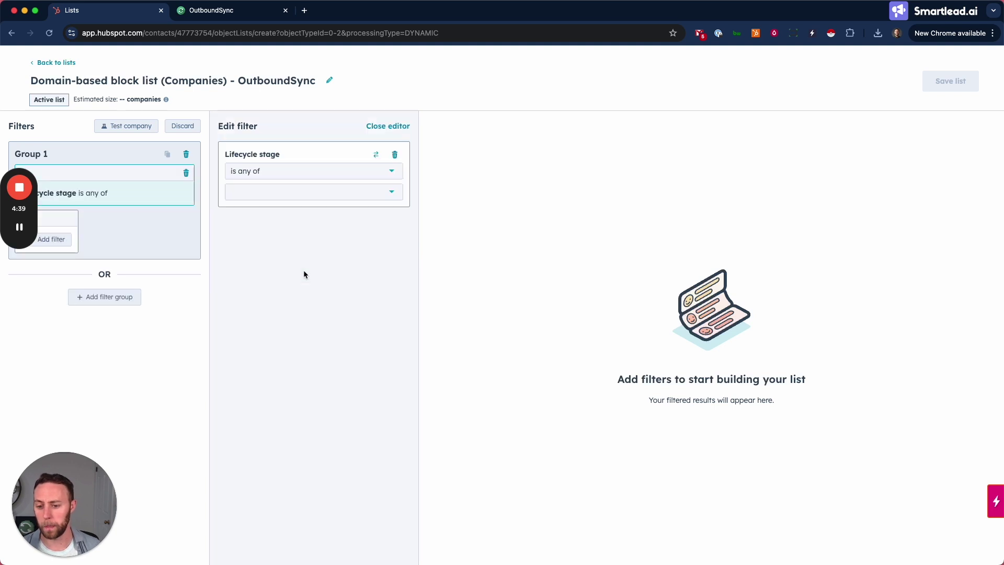
# Set the Lifecycle stage filter to is any of Customer and save the company list
pyautogui.click(291, 191)
pyautogui.scroll(-1, 279, 330)
pyautogui.click(283, 335)
pyautogui.click(310, 382)
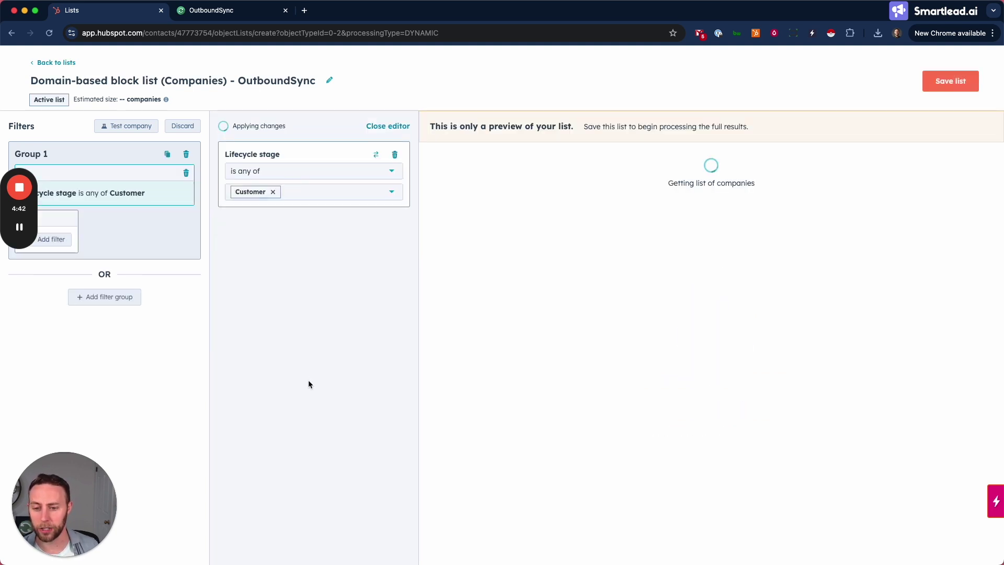
pyautogui.click(383, 126)
pyautogui.click(950, 82)
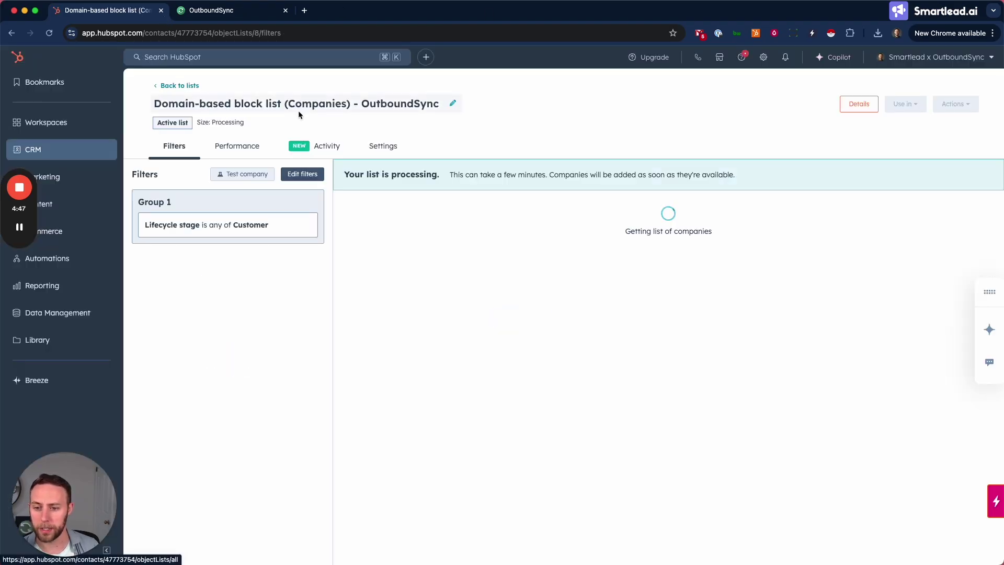
# Return to the lists overview and rename the contact-based list "Domain-based block list (Contacts) - OutboundSync"
pyautogui.click(189, 87)
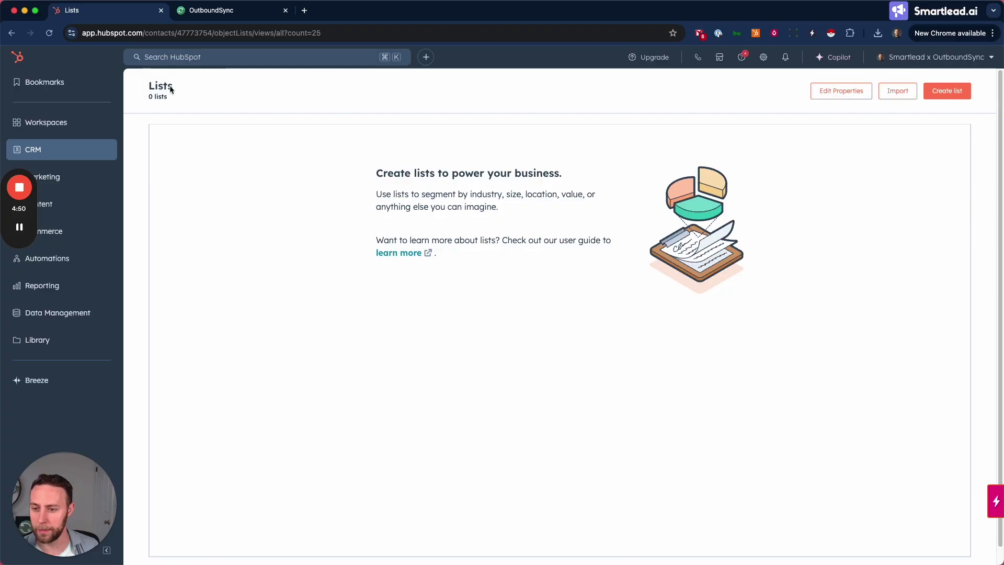
pyautogui.moveTo(22, 228)
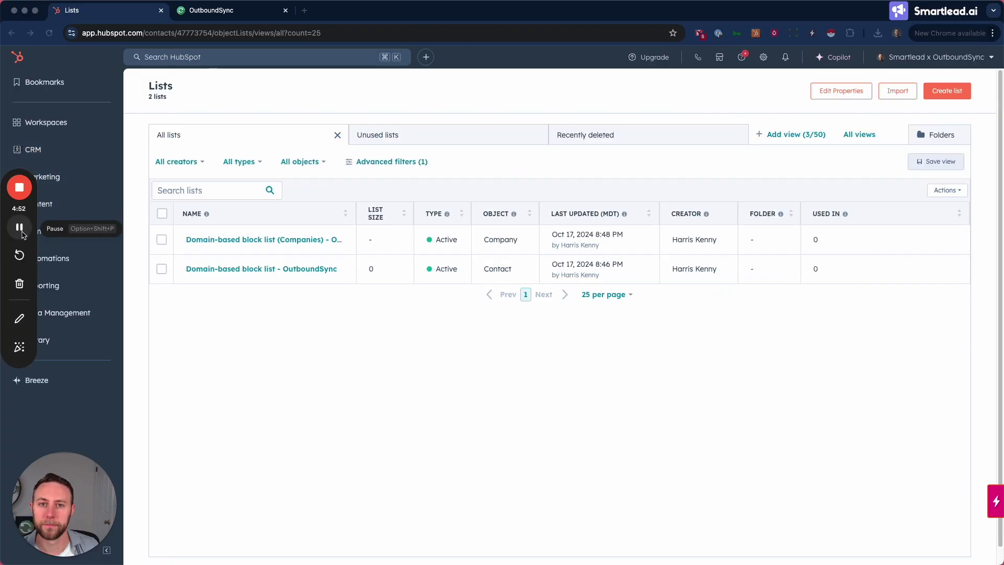
pyautogui.click(216, 270)
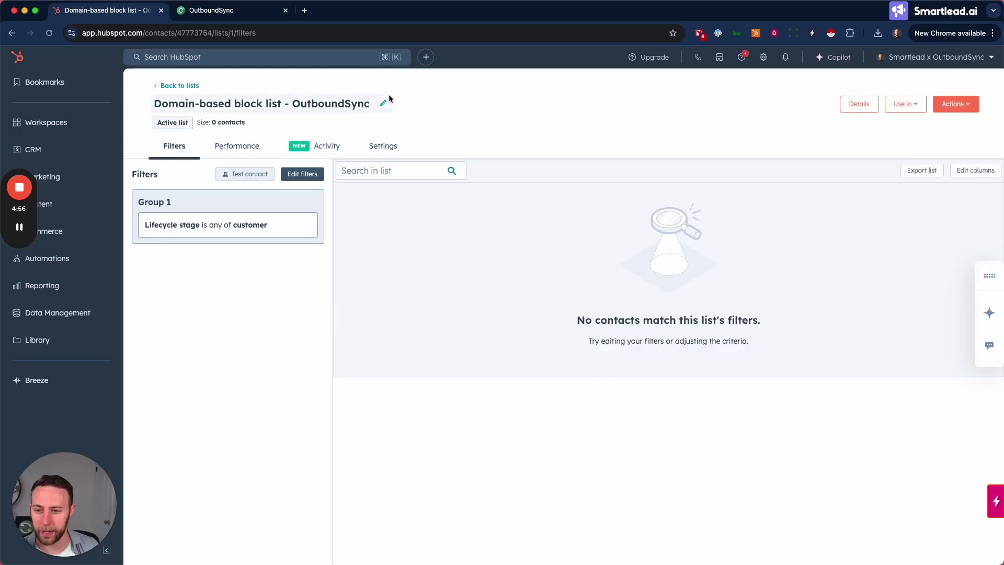
pyautogui.click(285, 106)
pyautogui.write('(Contacts)')
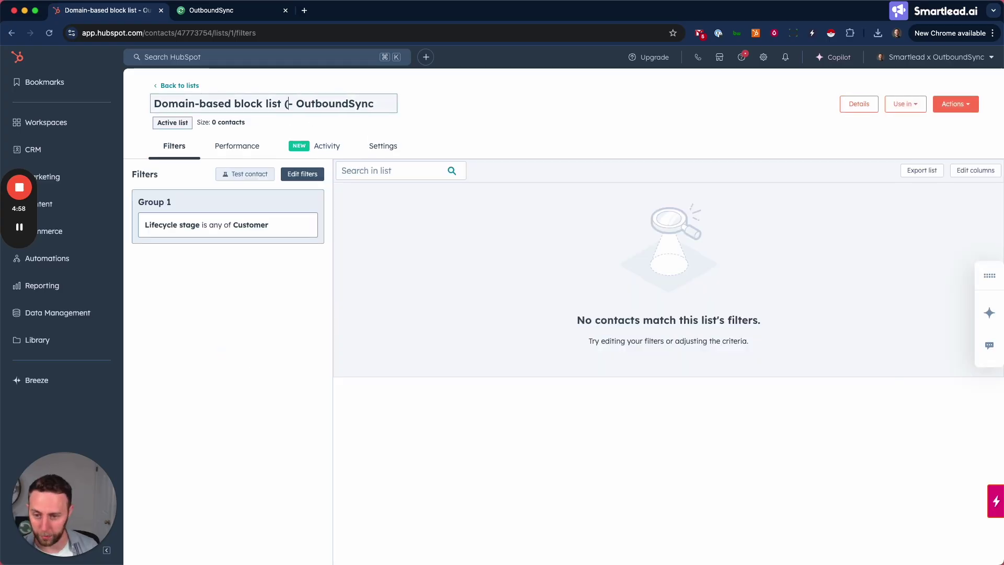
pyautogui.press('Return')
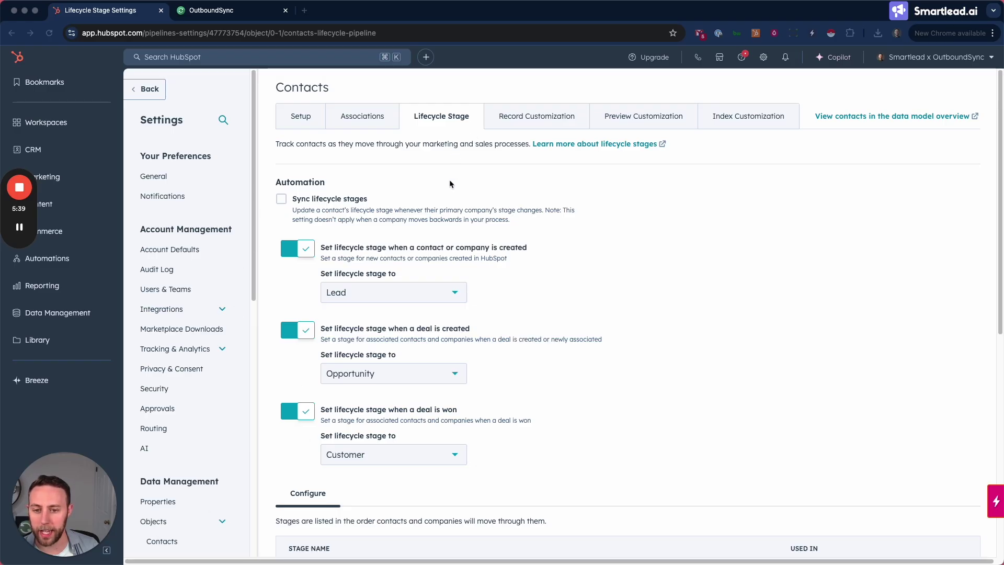
# Create a new lifecycle stage named "Competitor" in the contacts' lifecycle stage settings
pyautogui.click(397, 187)
pyautogui.scroll(-2, 460, 259)
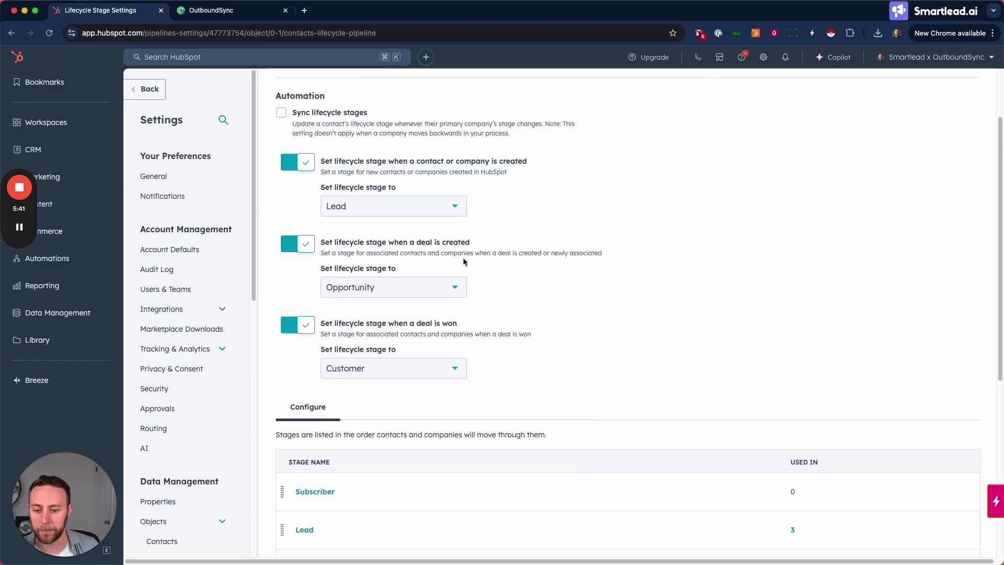
pyautogui.scroll(-6, 541, 284)
pyautogui.click(305, 478)
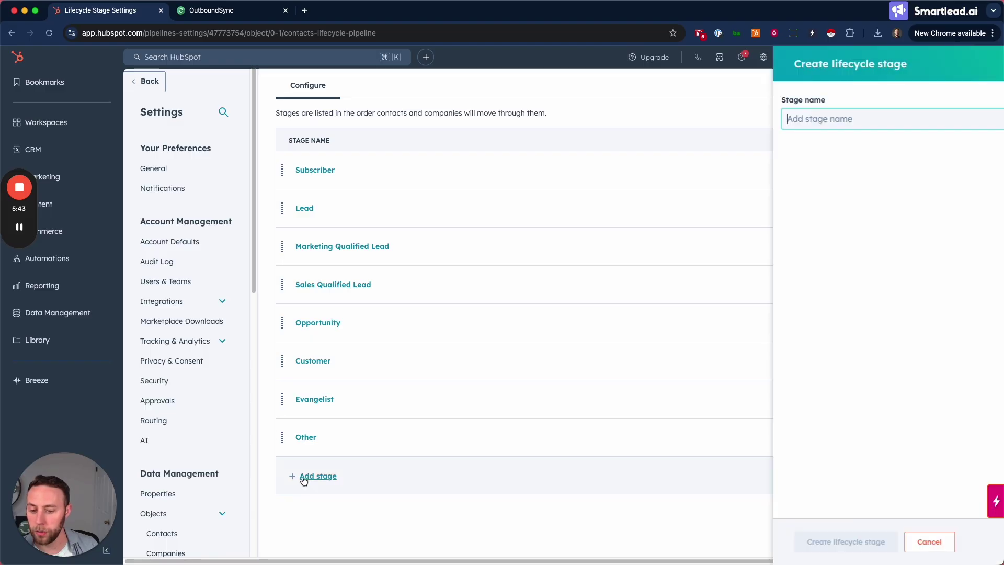
pyautogui.write('Competitor')
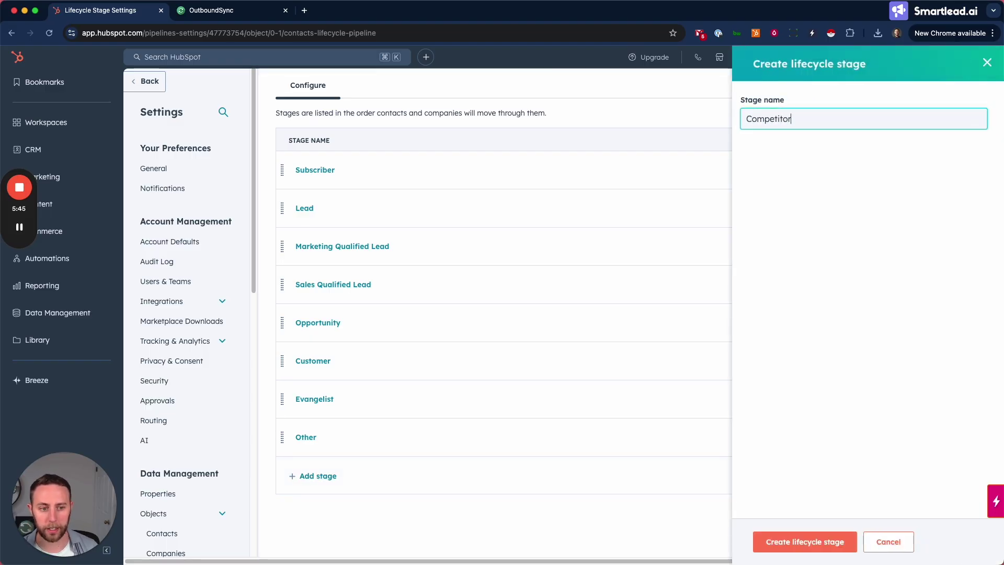
pyautogui.click(810, 544)
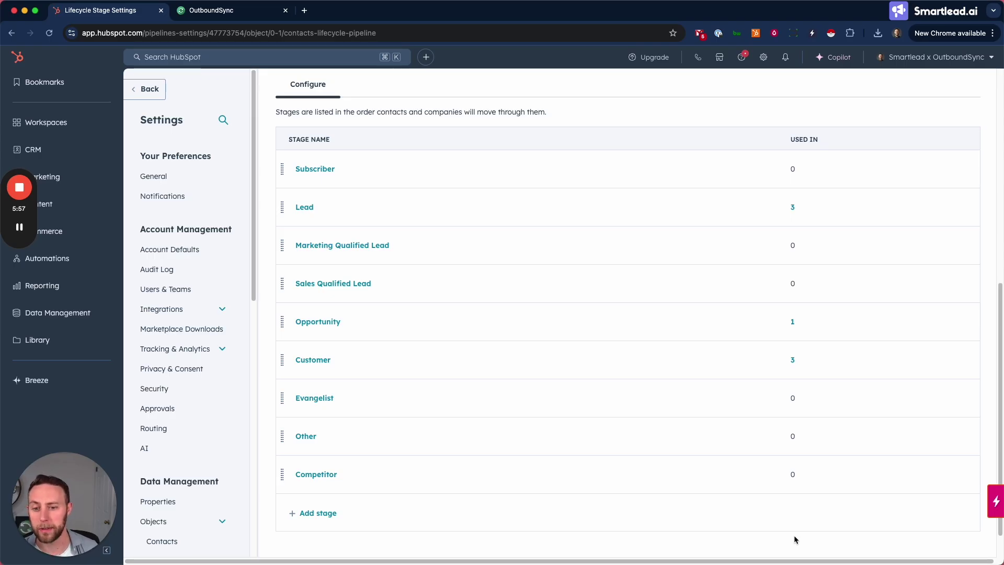
# Go back to the lists overview and open the contact-based domain block list
pyautogui.moveTo(683, 331)
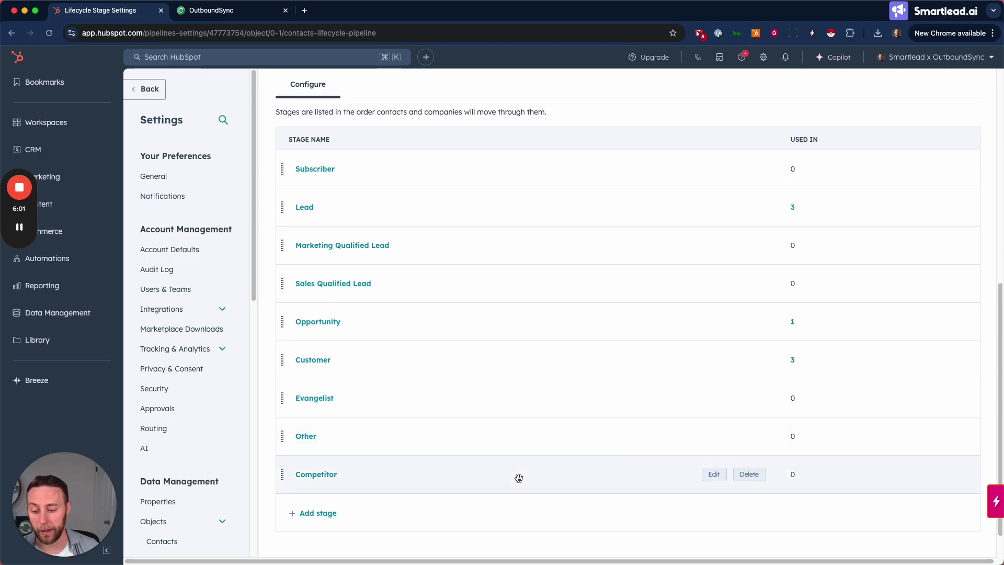
pyautogui.moveTo(336, 480)
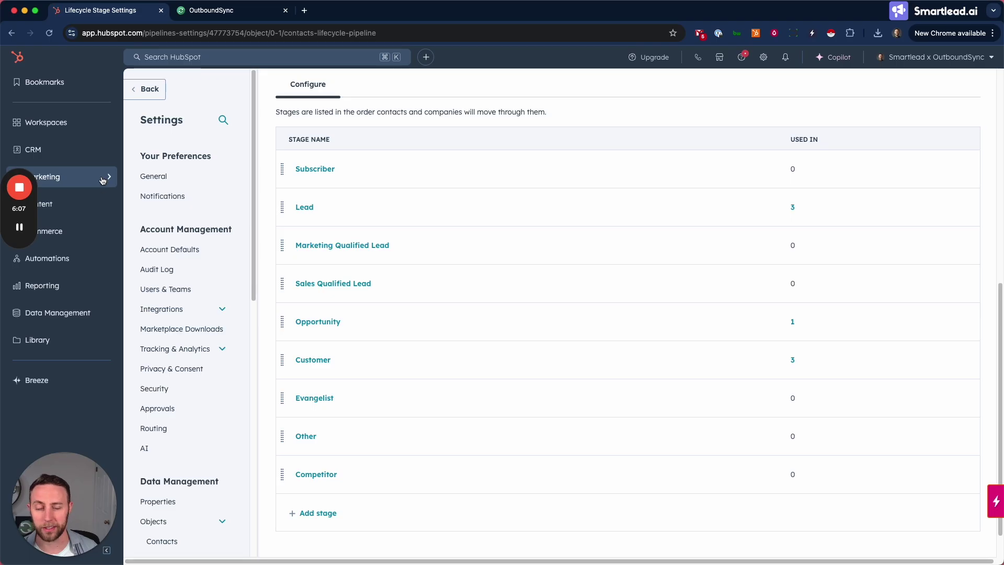
pyautogui.moveTo(104, 151)
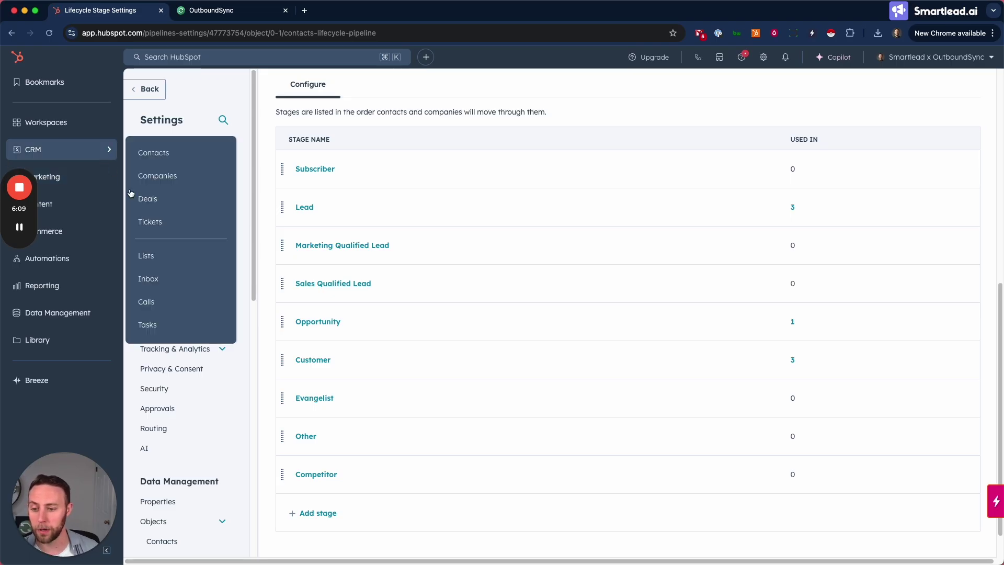
pyautogui.click(167, 257)
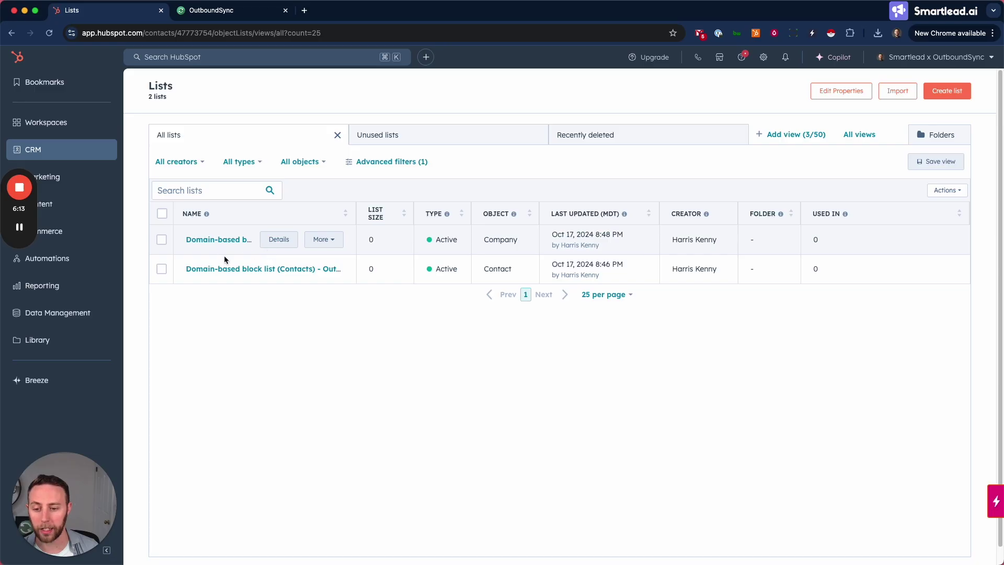
pyautogui.click(225, 242)
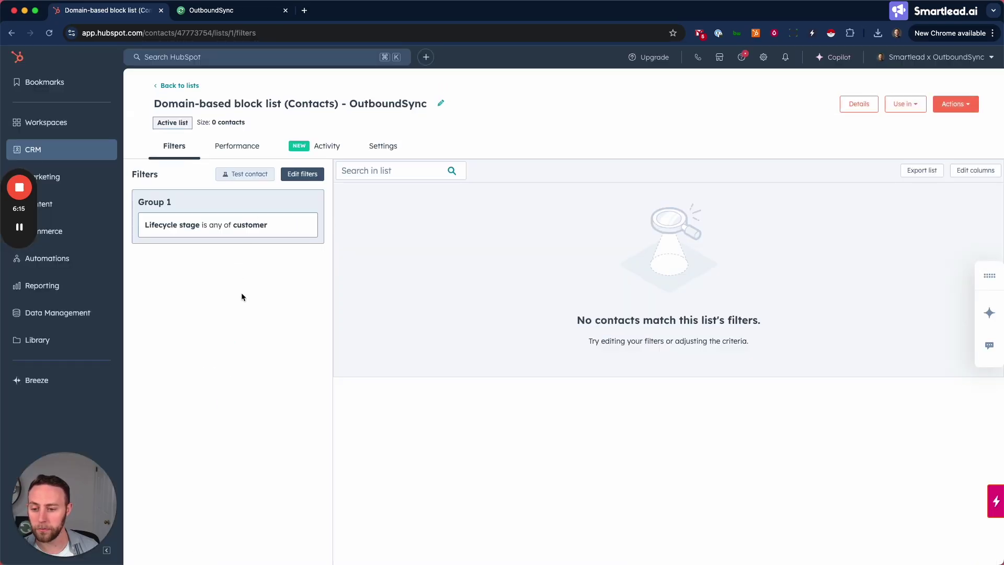
# Add Competitor to the contact list's Lifecycle stage filter and save the changes
pyautogui.click(285, 177)
pyautogui.click(264, 225)
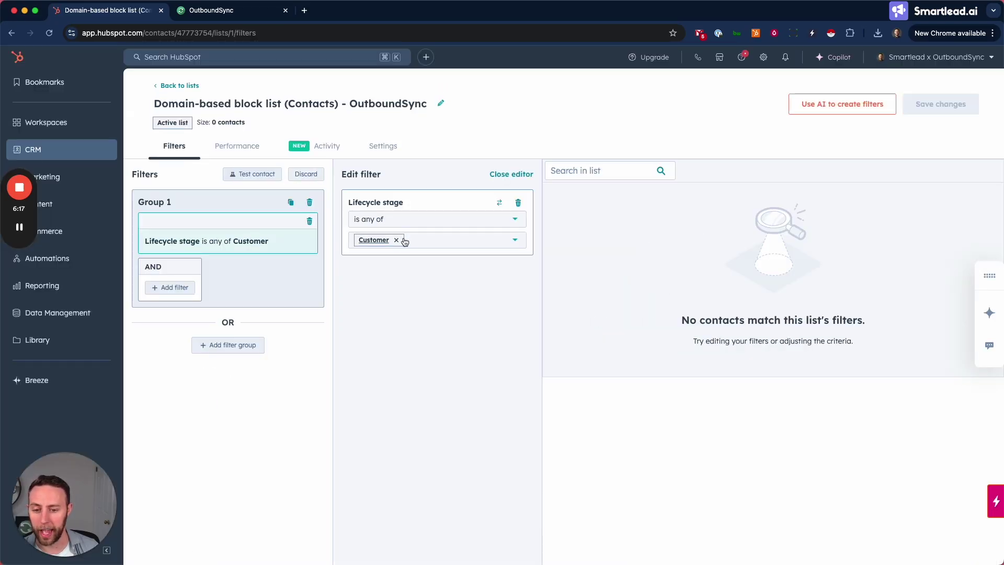
pyautogui.click(427, 240)
pyautogui.click(397, 385)
pyautogui.click(497, 174)
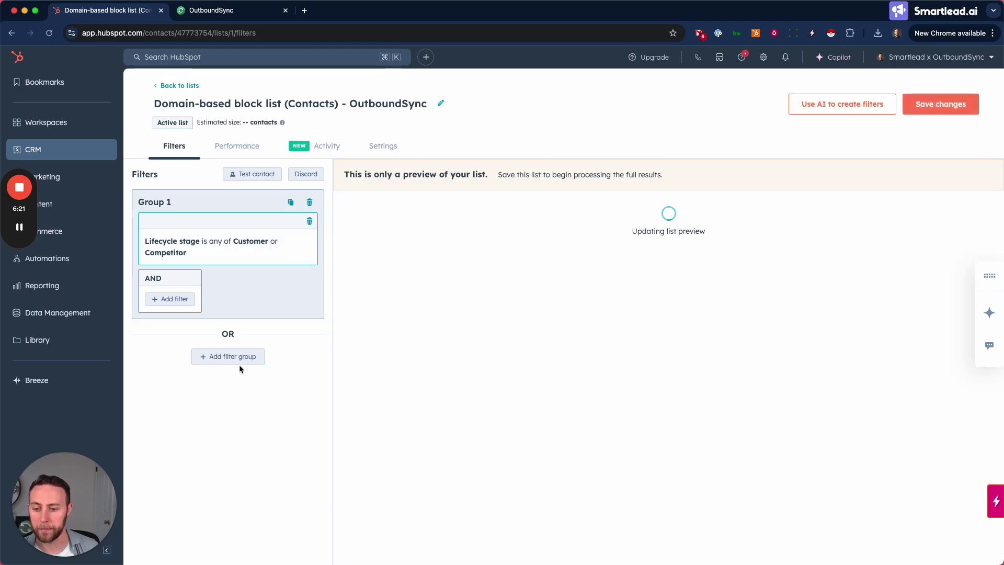
pyautogui.click(949, 111)
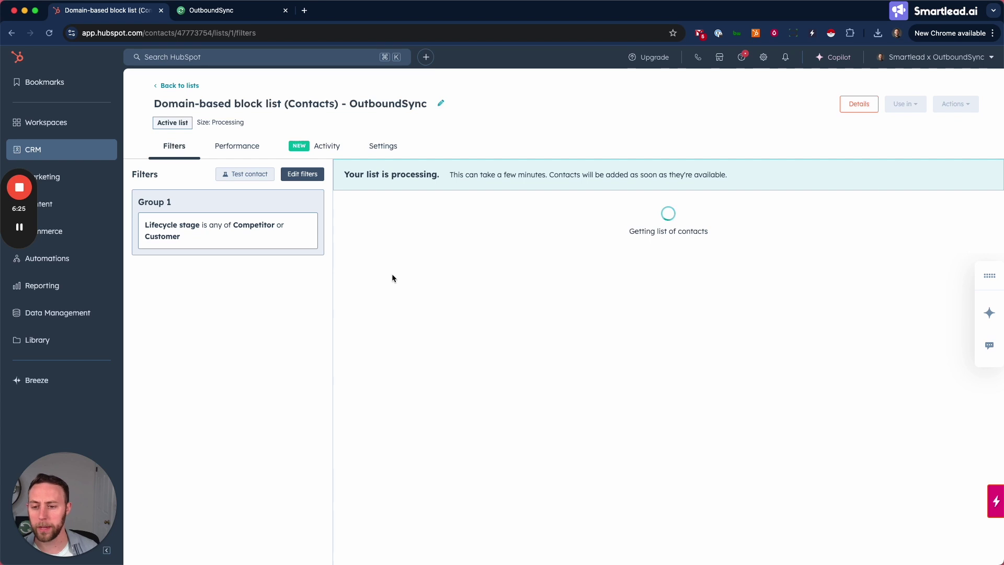
# Start a new contact-based list from the lists overview and name it "Email address block list (Contacts) - OutboundSync"
pyautogui.click(193, 92)
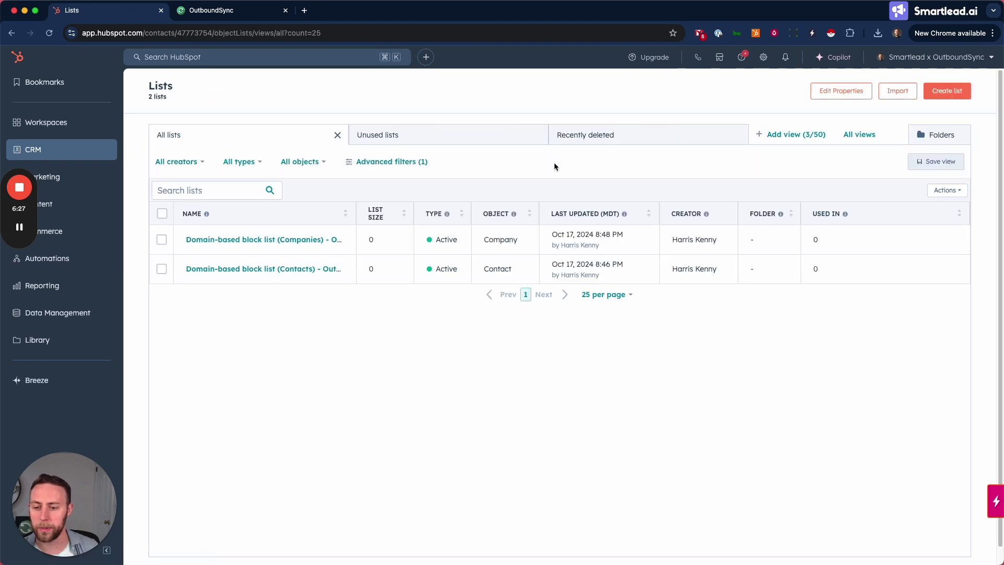
pyautogui.click(949, 89)
pyautogui.write('Em')
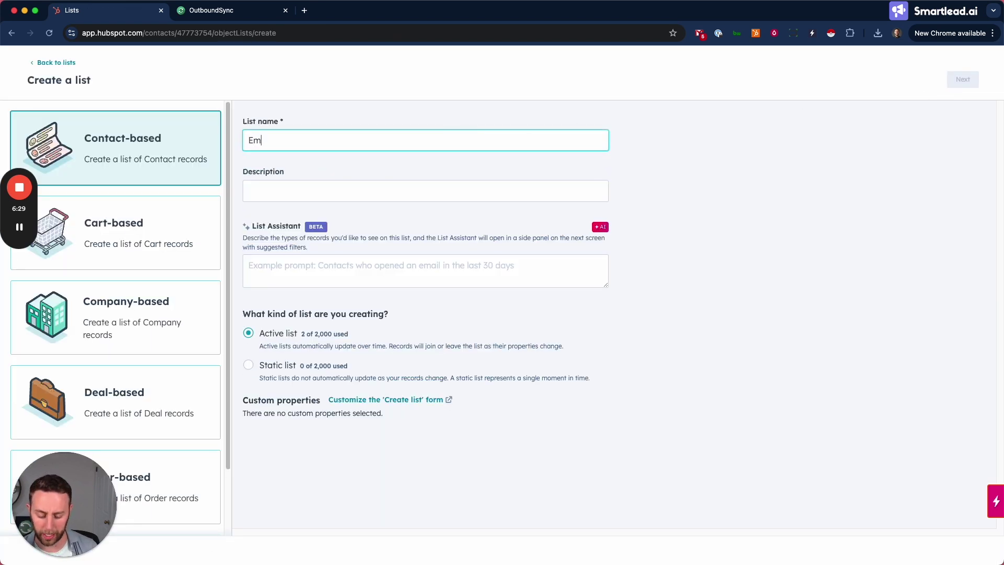
pyautogui.write('ail ')
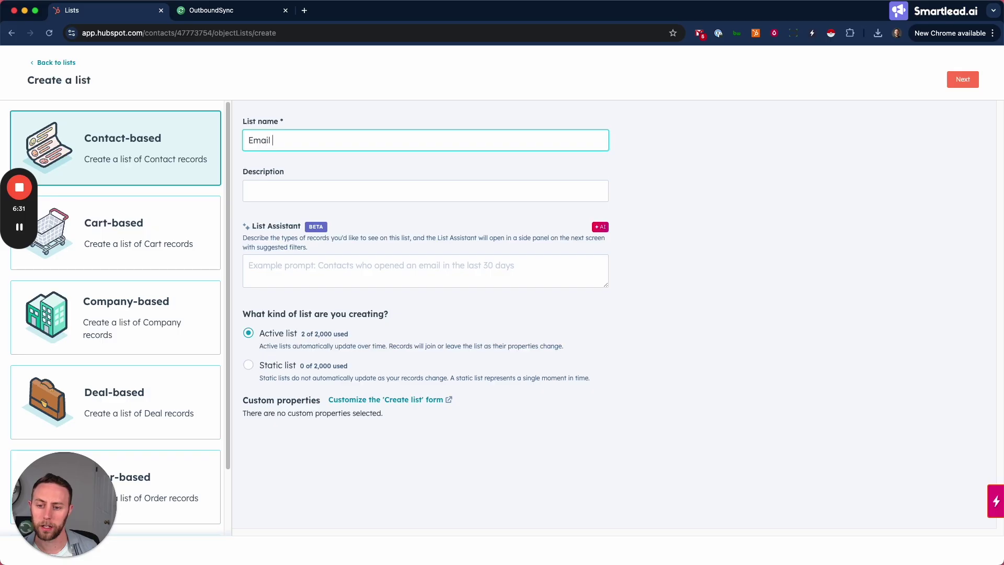
pyautogui.write('address block')
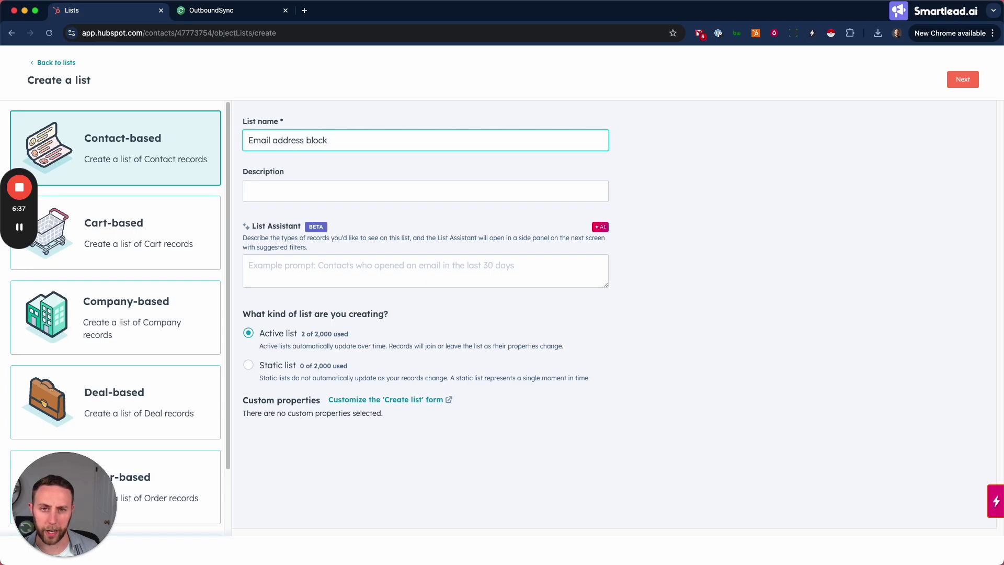
pyautogui.write('(')
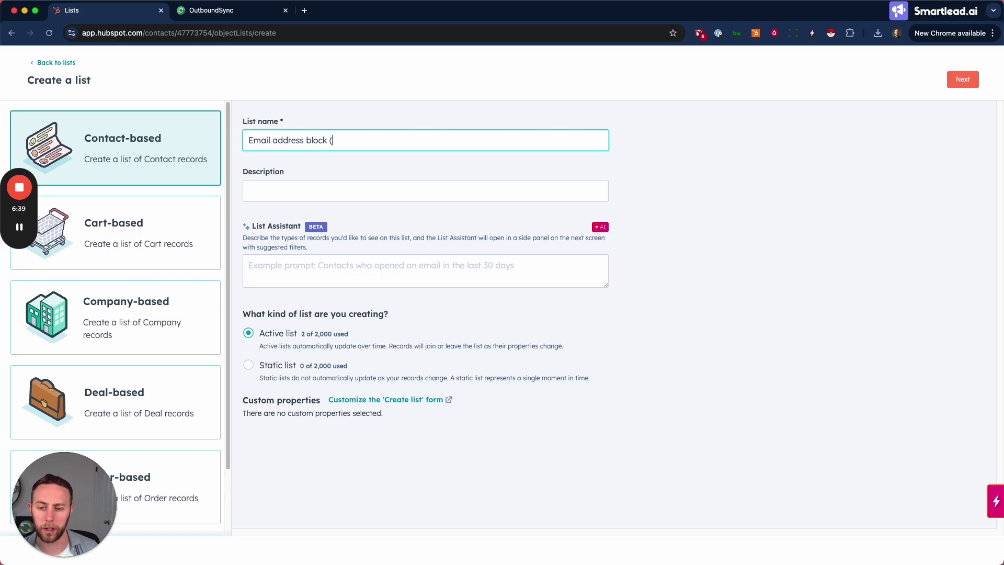
pyautogui.press('BackSpace')
pyautogui.write('list (out')
pyautogui.press('BackSpace')
pyautogui.press('BackSpace')
pyautogui.press('BackSpace')
pyautogui.write('o')
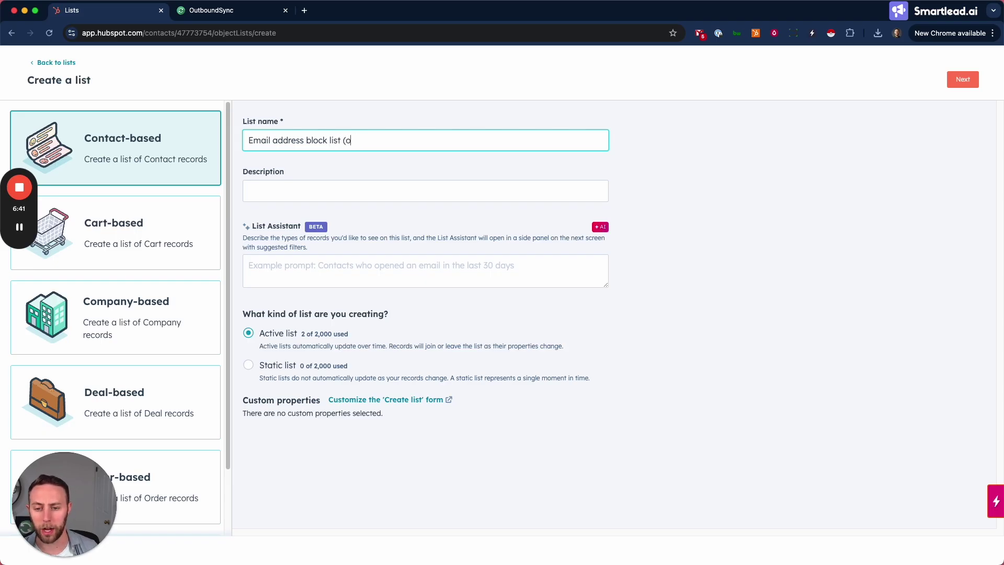
pyautogui.press('BackSpace')
pyautogui.write('Contacts) ')
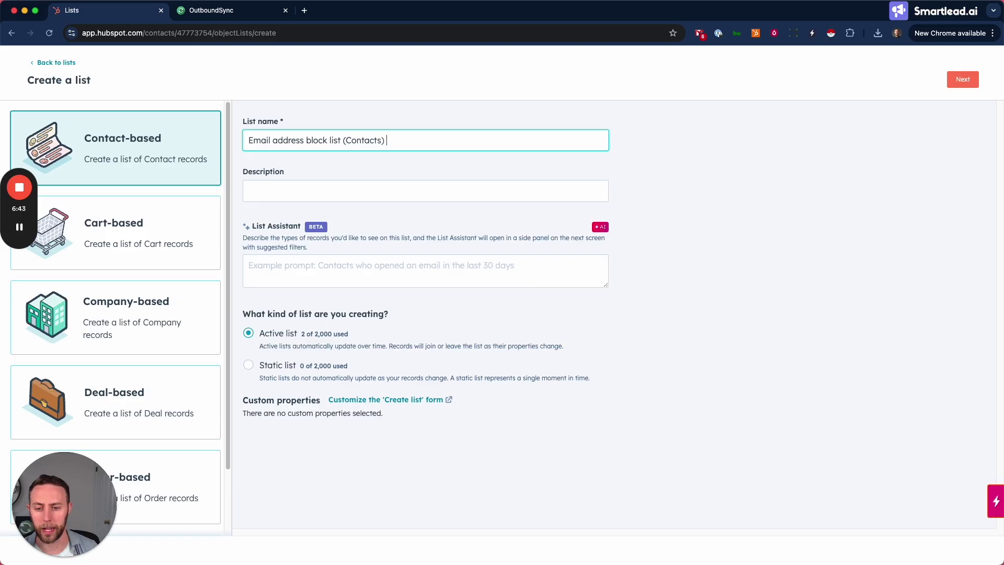
pyautogui.write('- OutboundSync')
# Enter the description "List of individual email addresses to block from cold outreach in Smartlead." and continue to the list's filters
pyautogui.click(249, 191)
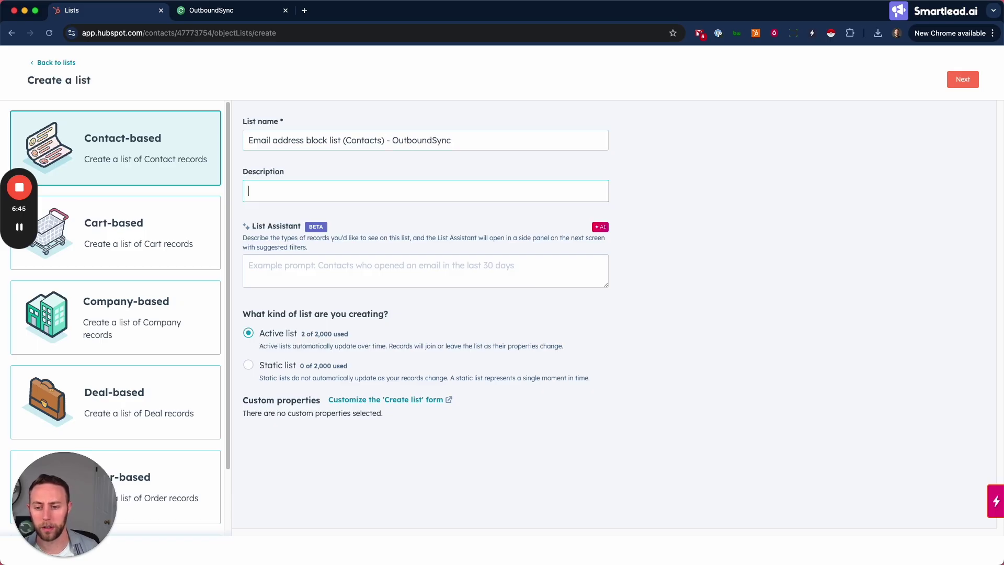
pyautogui.write('List o')
pyautogui.write('f ')
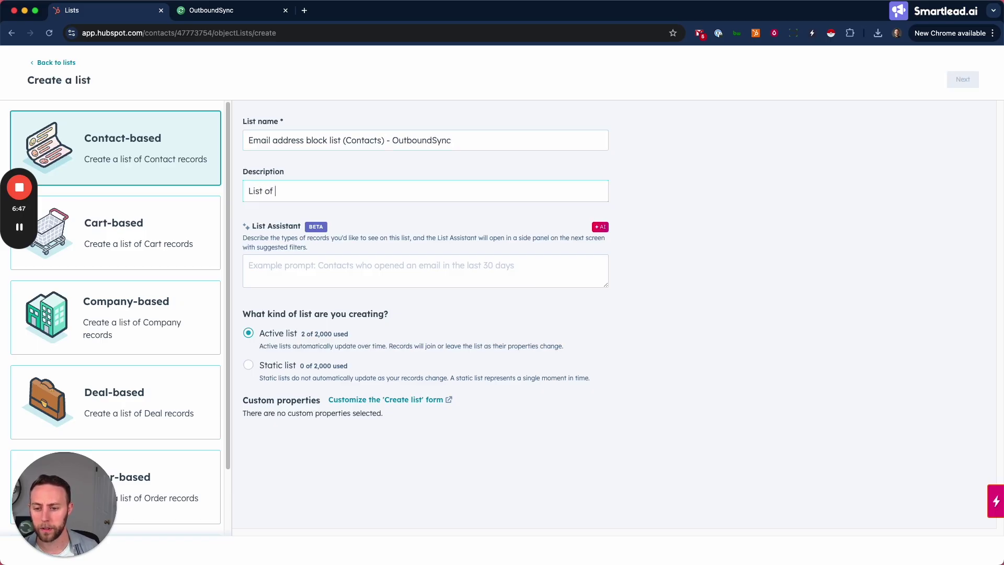
pyautogui.write('individual email addres')
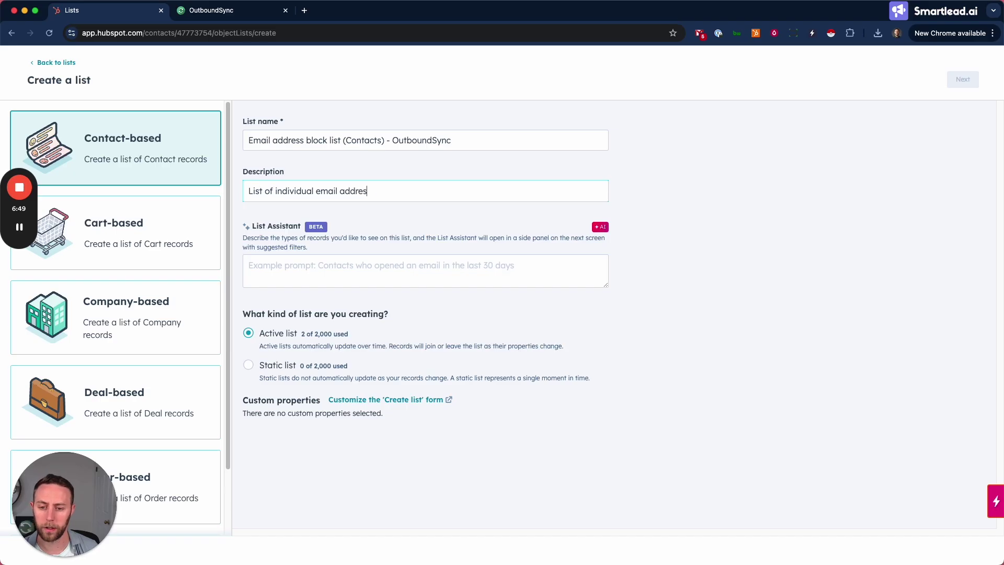
pyautogui.write('ses to block from cold outreach ')
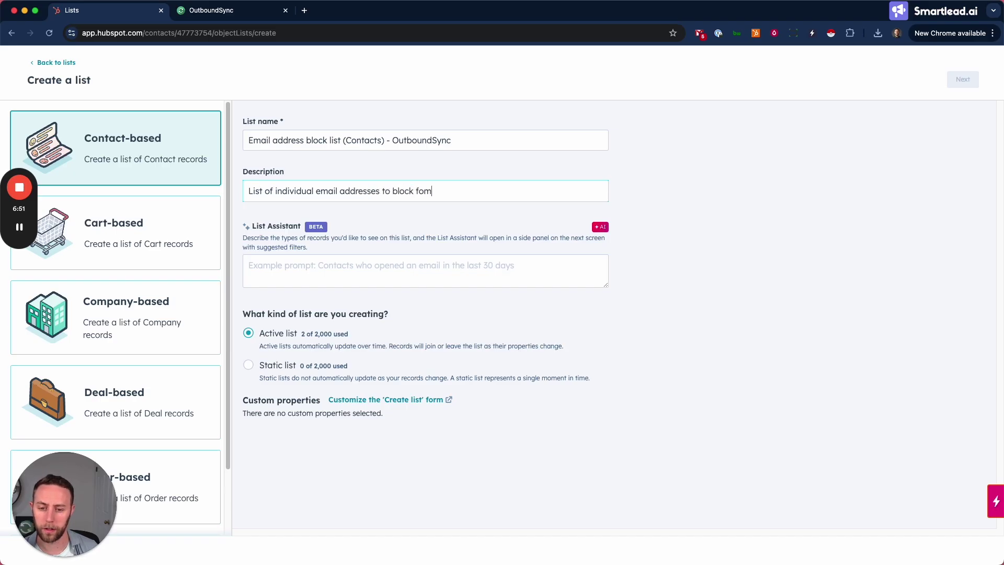
pyautogui.write('in Smartlead.')
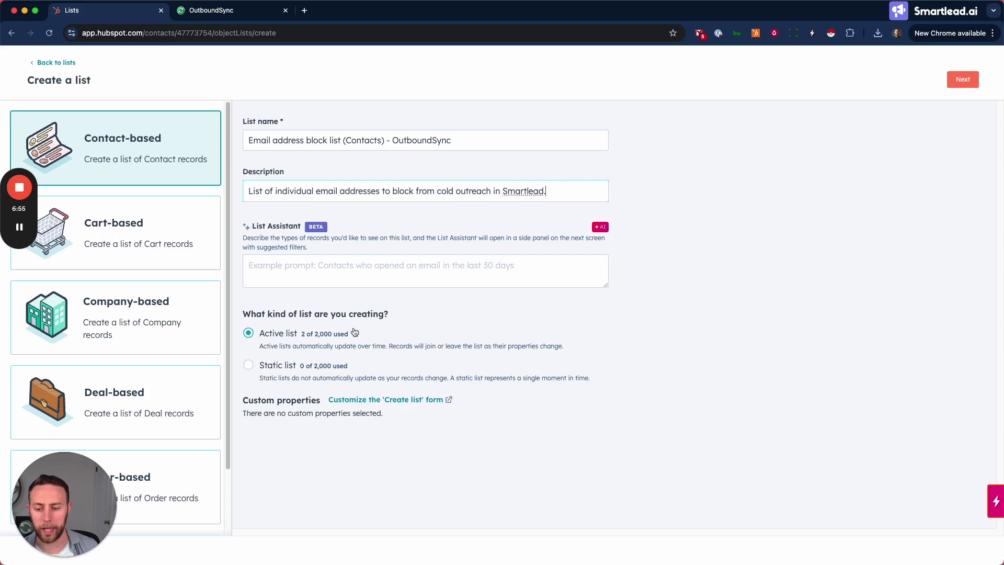
pyautogui.click(962, 79)
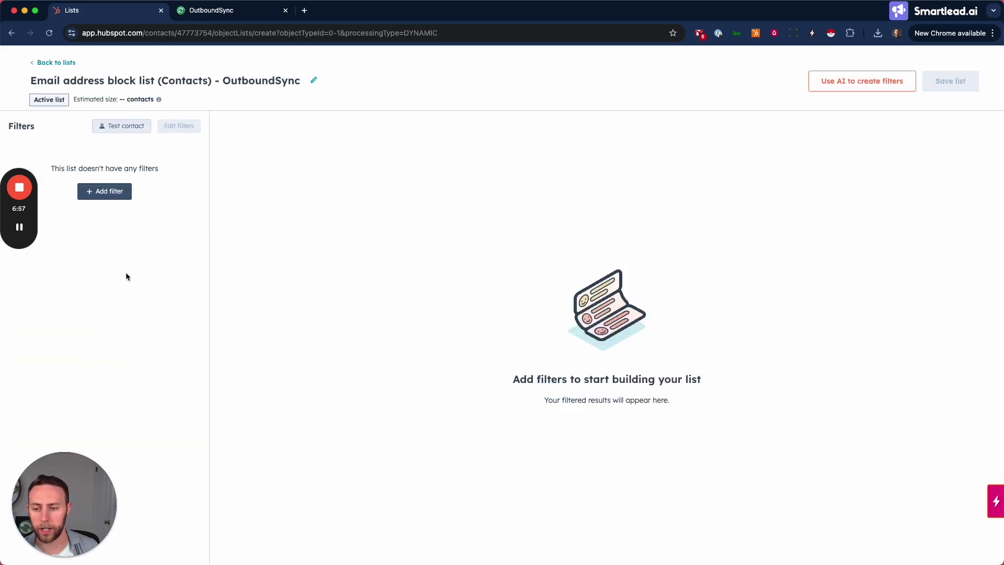
# Add a contact property filter where Lifecycle stage is any of Opportunity or Sales Qualified Lead
pyautogui.click(127, 191)
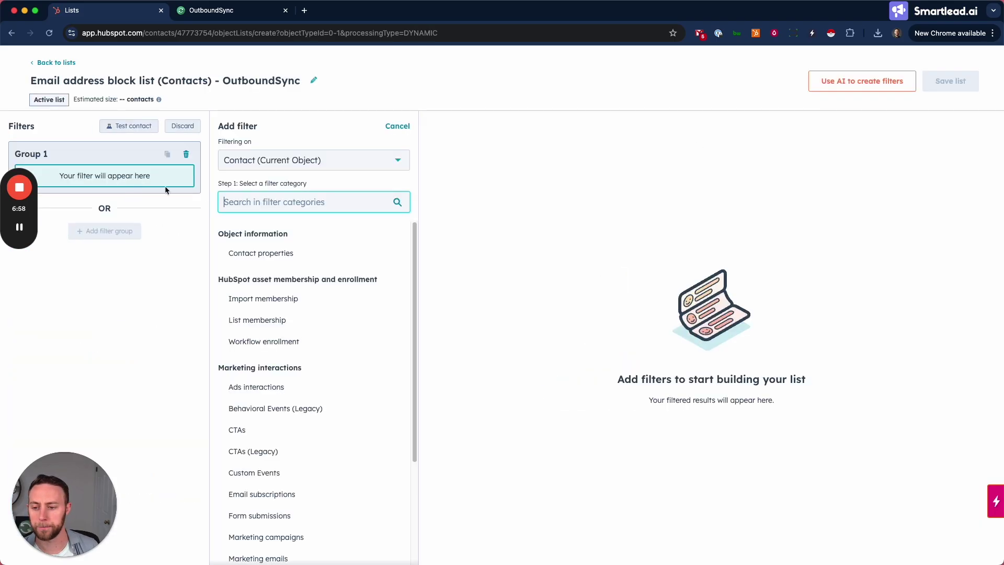
pyautogui.click(283, 256)
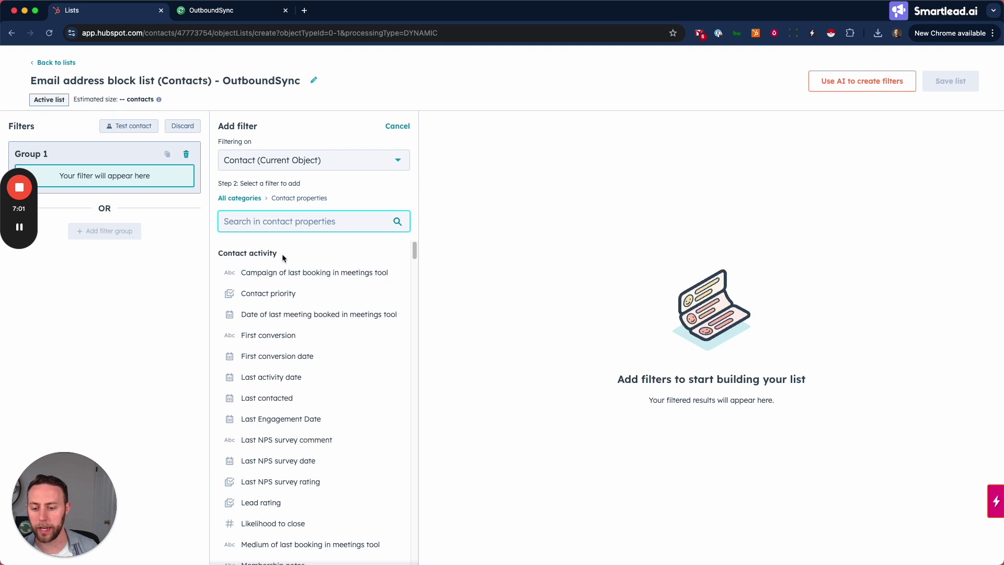
pyautogui.write('life')
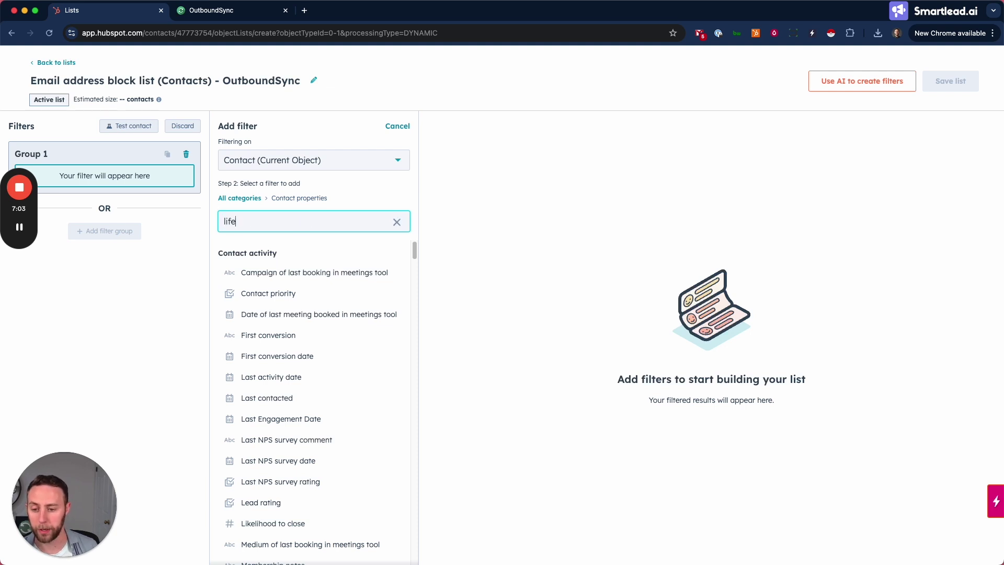
pyautogui.click(256, 272)
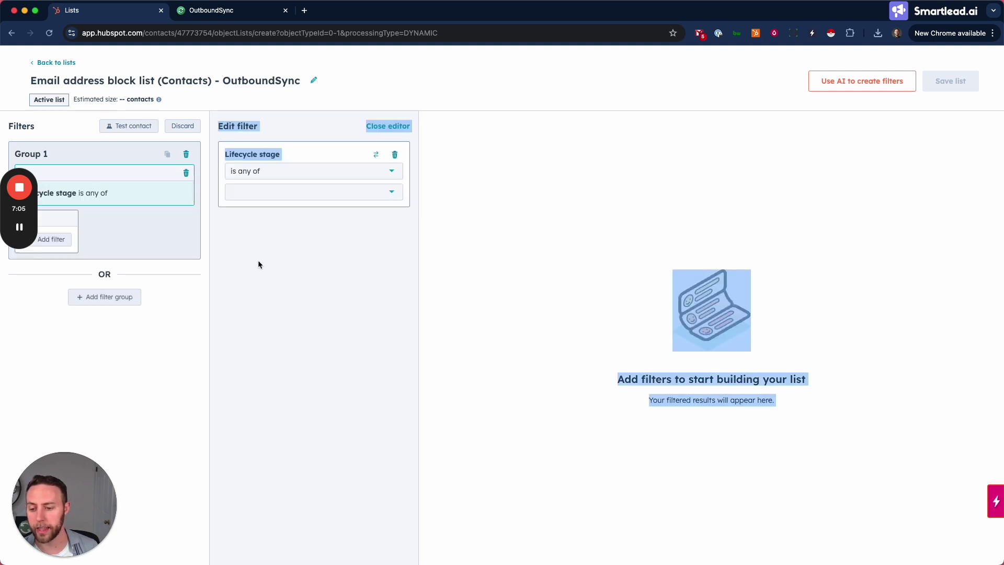
pyautogui.click(292, 192)
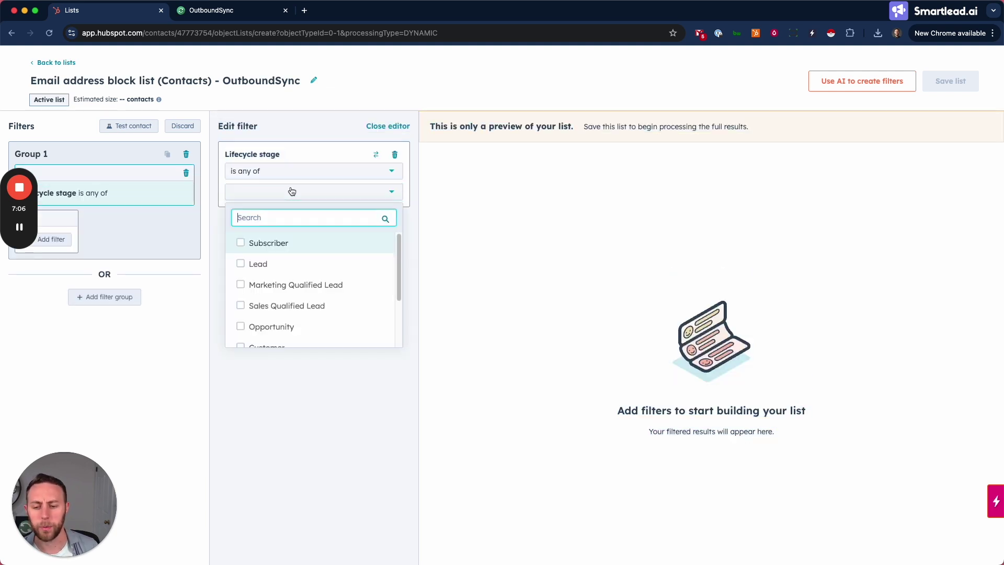
pyautogui.click(294, 330)
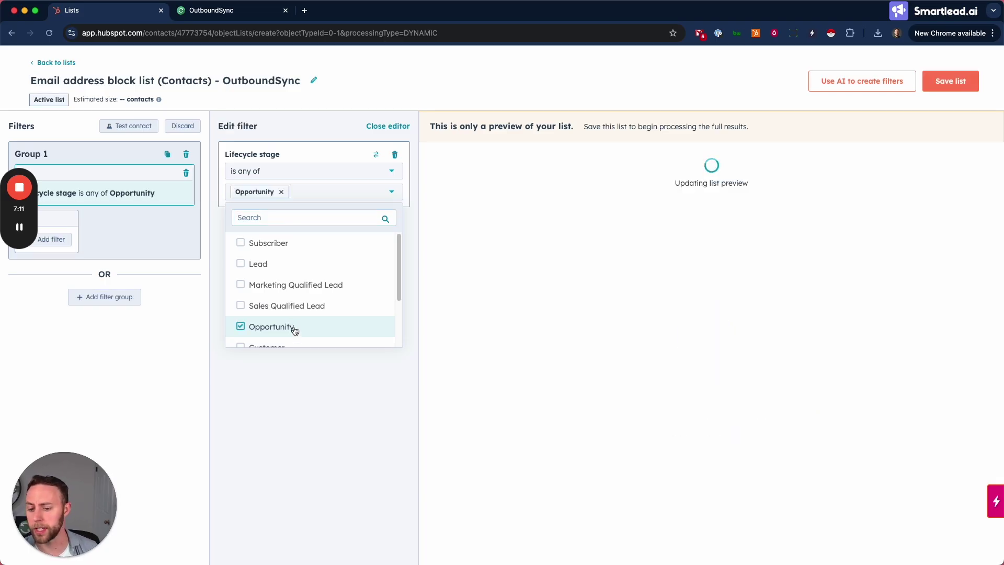
pyautogui.click(297, 313)
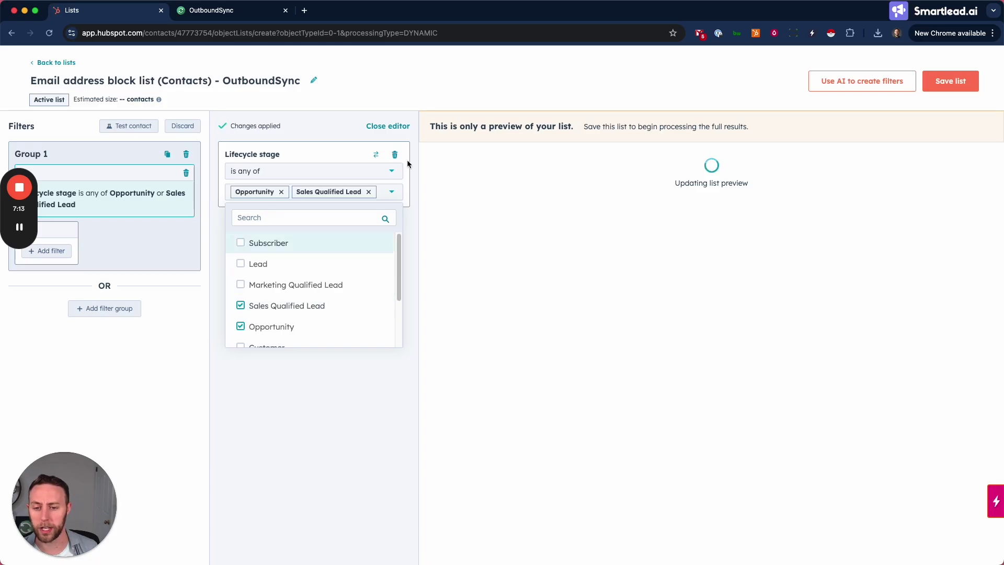
pyautogui.click(386, 125)
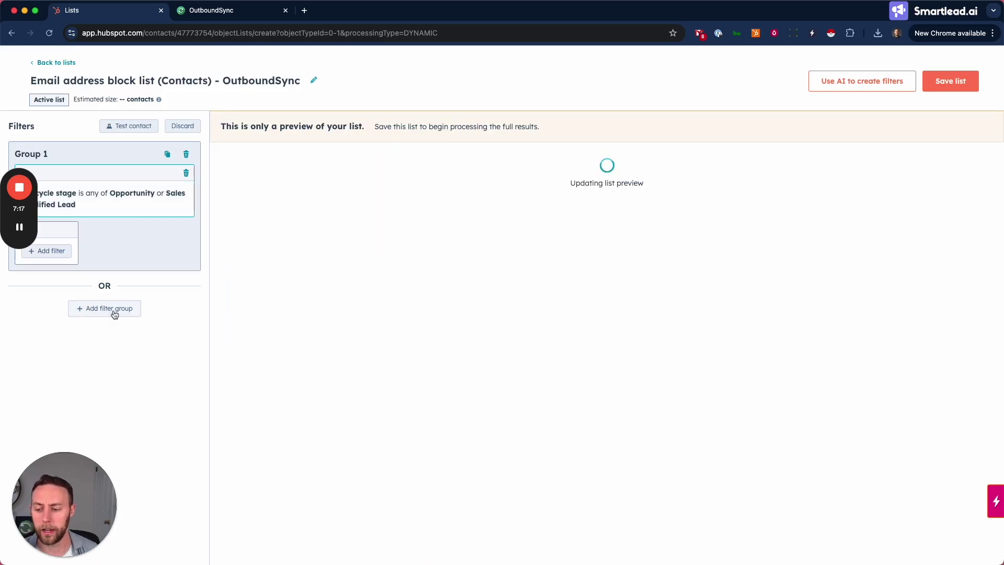
# Start a second filter group that filters on the associated Deal object
pyautogui.click(114, 313)
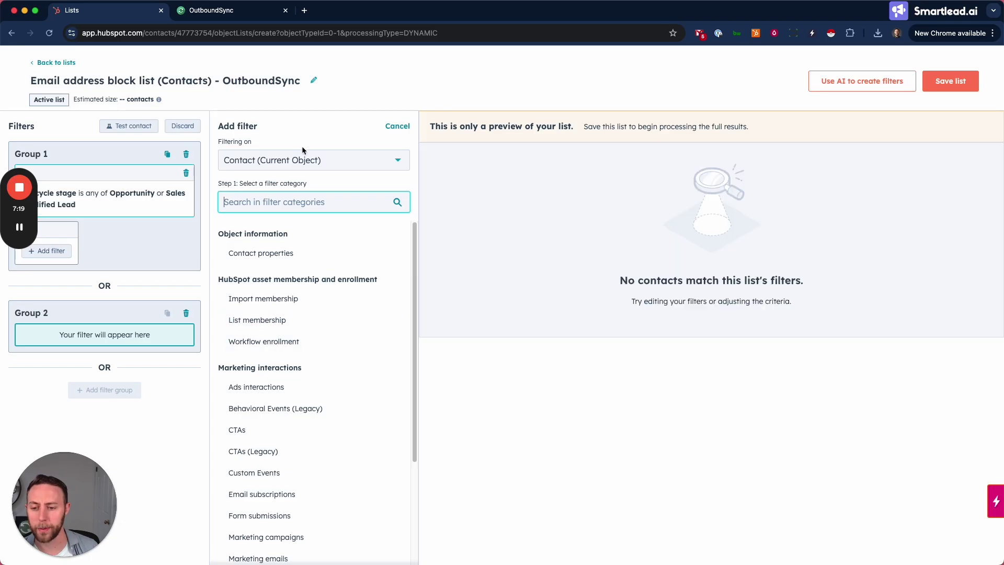
pyautogui.click(305, 161)
pyautogui.scroll(-3, 304, 293)
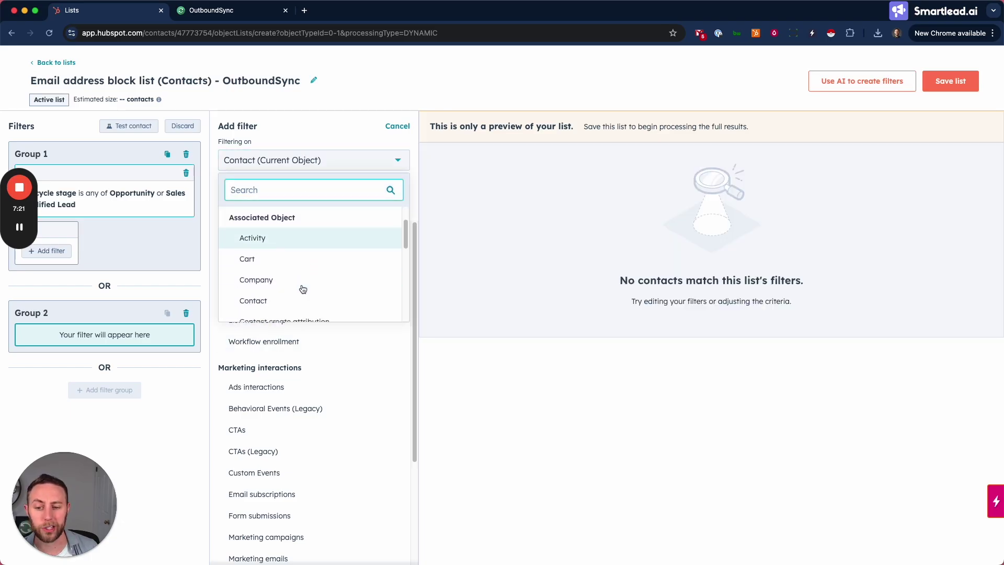
pyautogui.scroll(-1, 308, 305)
pyautogui.click(306, 284)
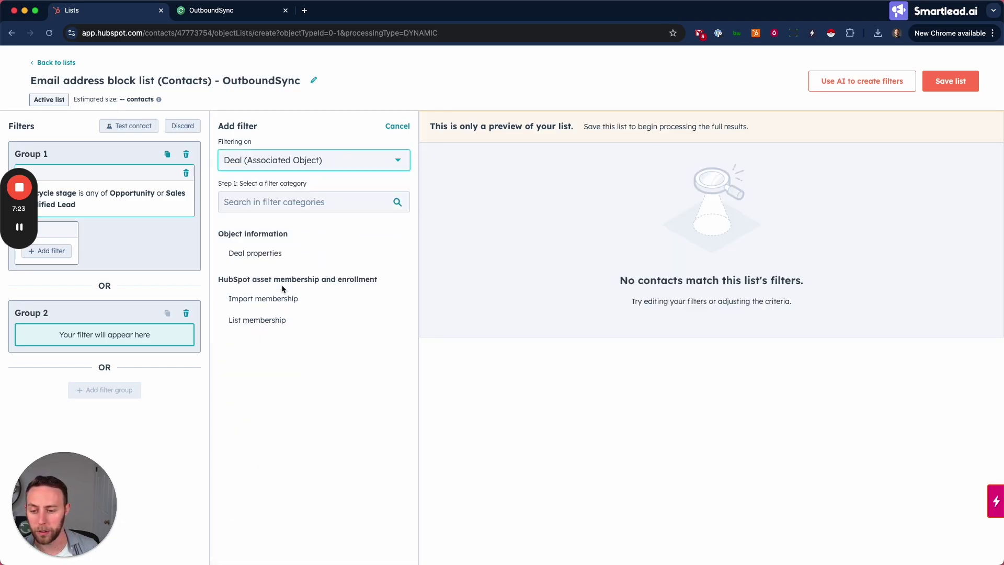
# Add the deal property filter Create date is known to the second group
pyautogui.click(279, 254)
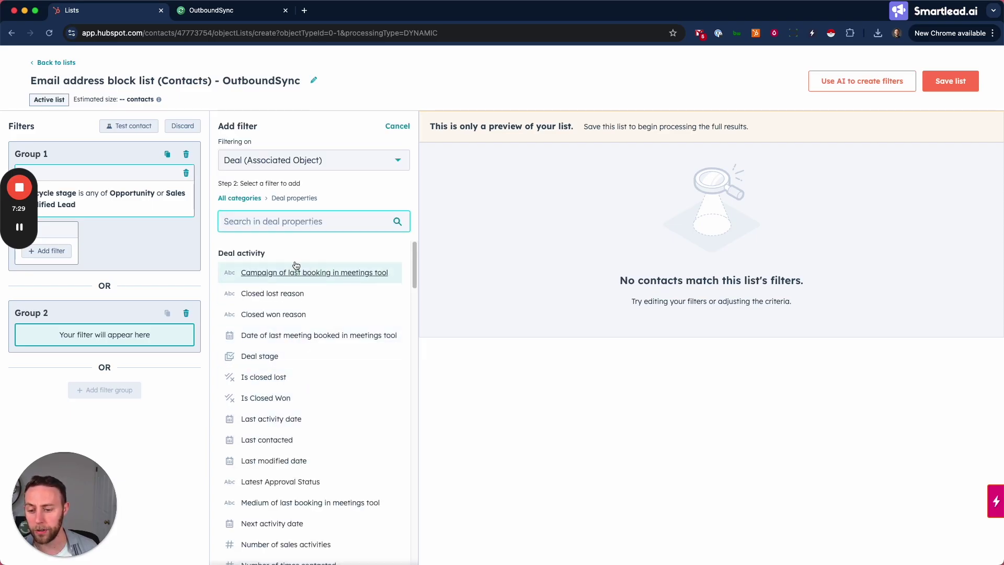
pyautogui.write('create')
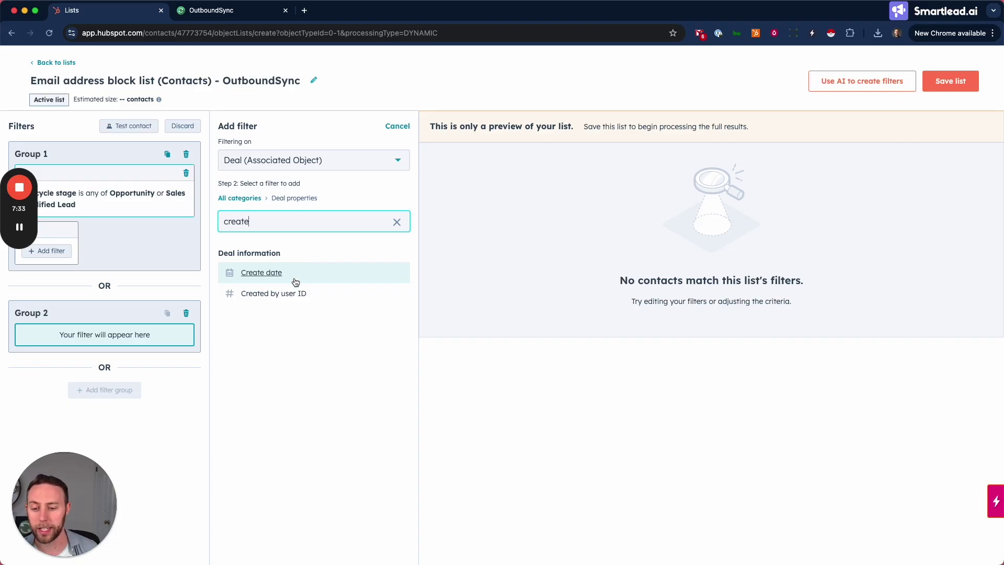
pyautogui.click(295, 278)
pyautogui.click(286, 171)
pyautogui.scroll(-3, 286, 273)
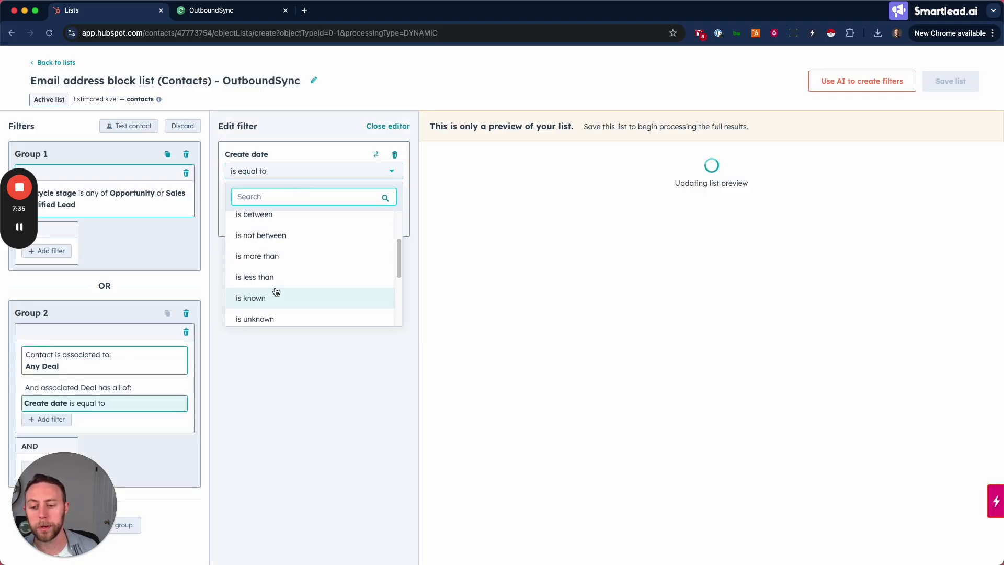
pyautogui.click(274, 293)
pyautogui.click(385, 126)
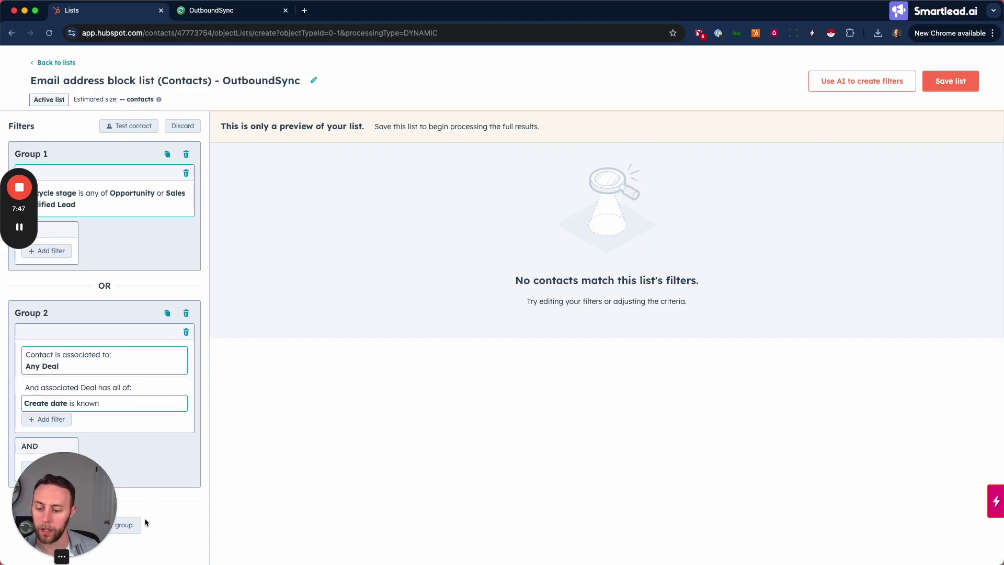
# Start a third filter group that filters on the associated Ticket object
pyautogui.moveTo(84, 515); pyautogui.dragTo(335, 528)
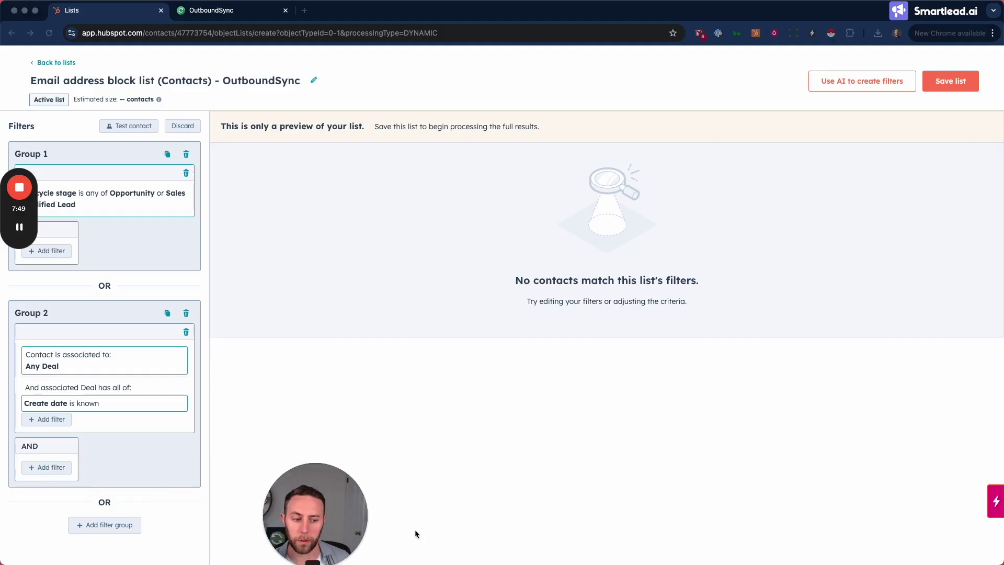
pyautogui.click(103, 525)
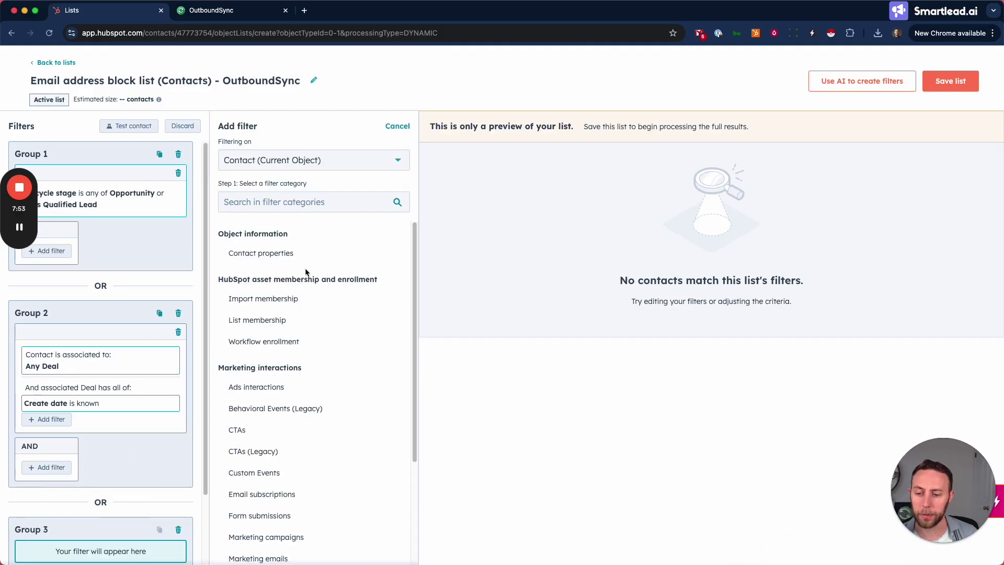
pyautogui.scroll(-4, 292, 309)
pyautogui.scroll(4, 283, 340)
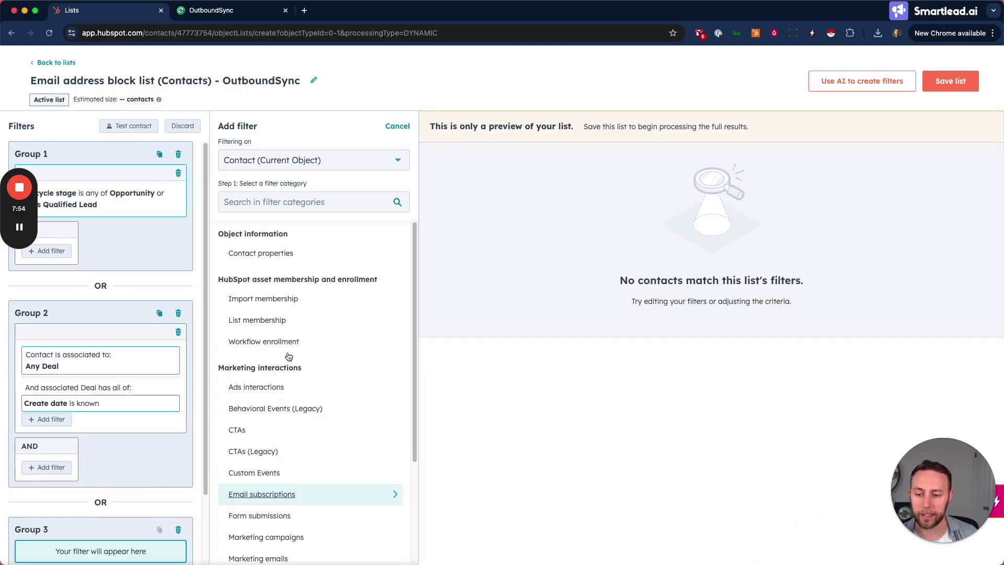
pyautogui.click(314, 163)
pyautogui.scroll(-5, 286, 302)
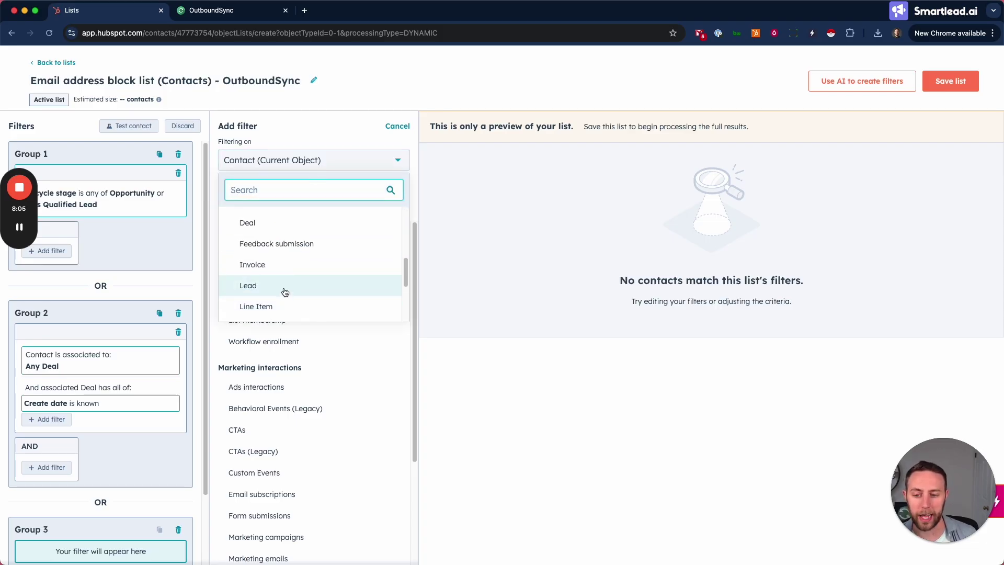
pyautogui.write('ticket')
pyautogui.click(289, 239)
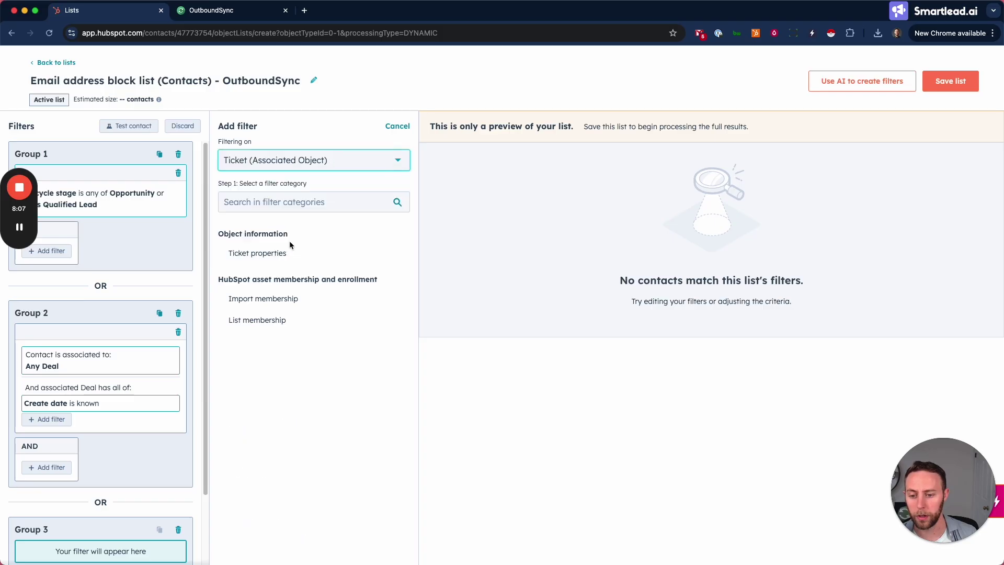
# Add the ticket property filter Create date is known to the third group and save the list
pyautogui.click(287, 246)
pyautogui.write('create')
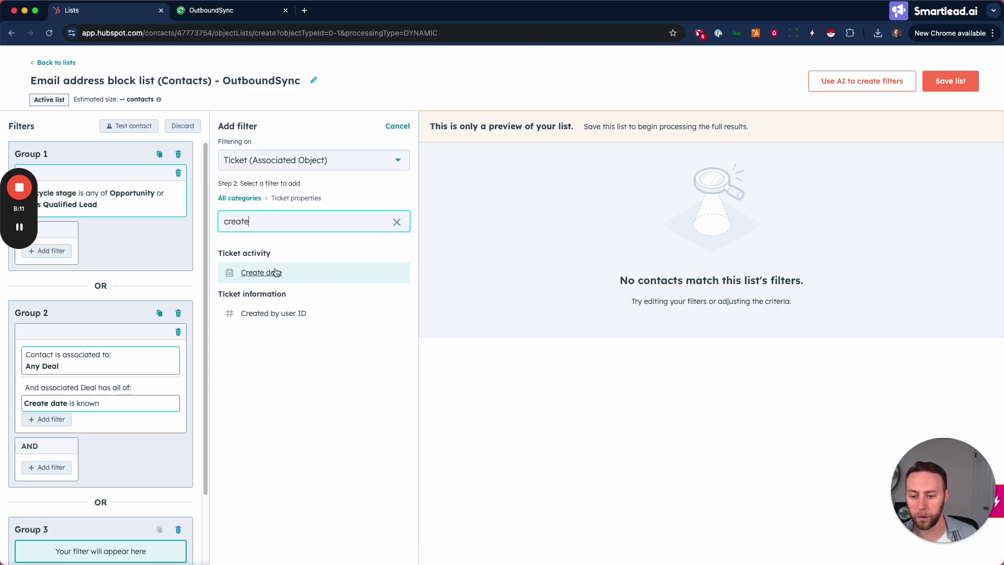
pyautogui.click(277, 272)
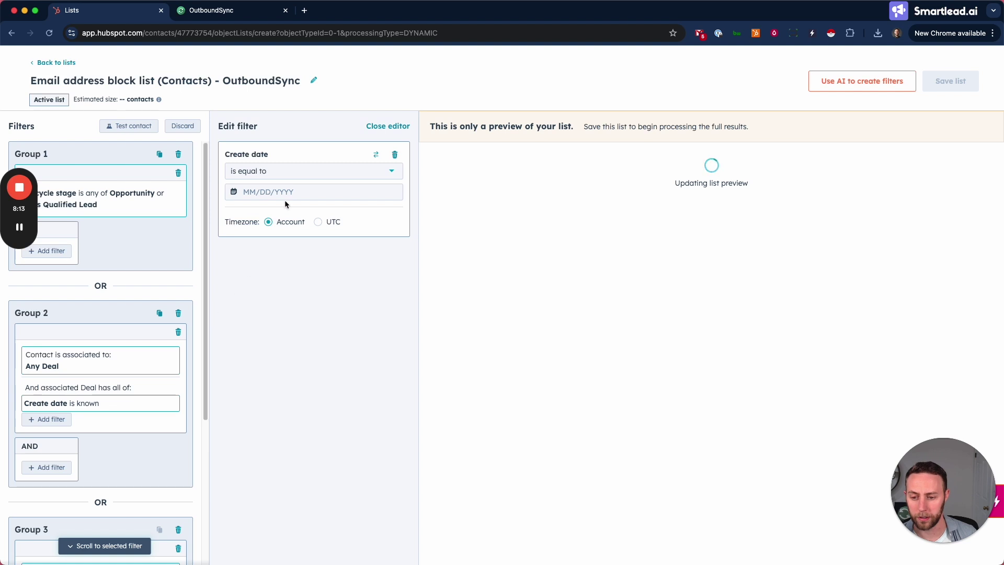
pyautogui.click(285, 173)
pyautogui.scroll(-5, 275, 314)
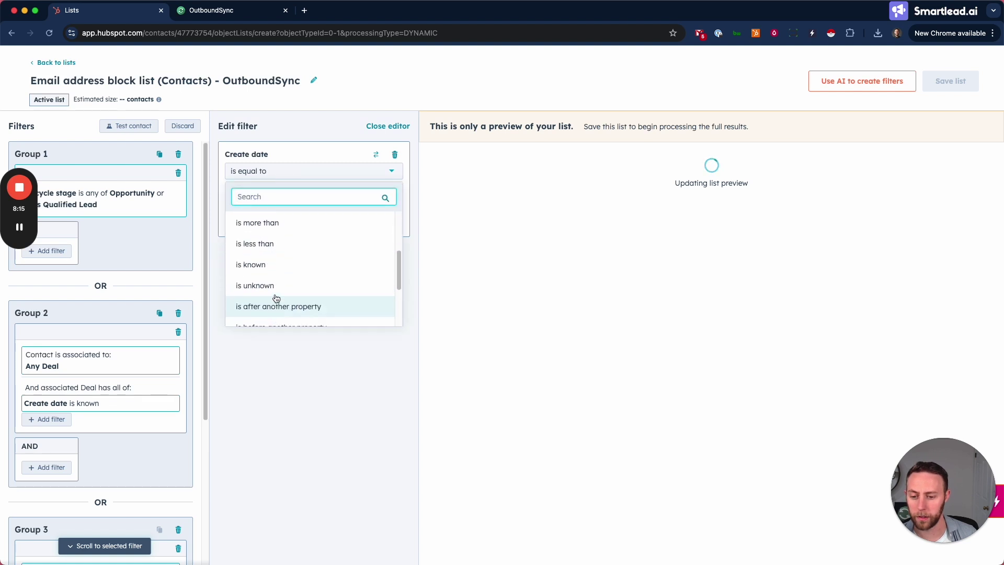
pyautogui.click(274, 263)
pyautogui.click(373, 126)
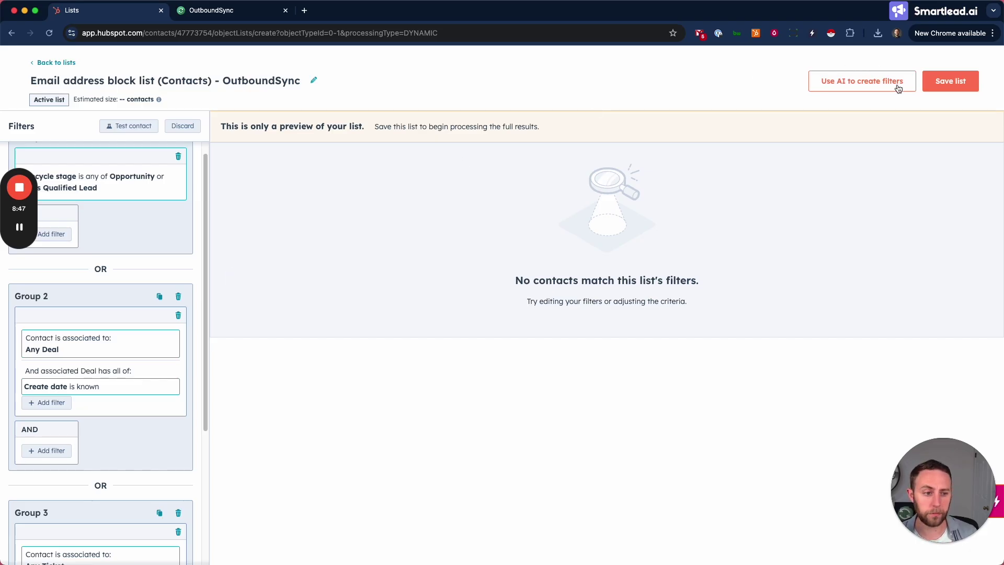
pyautogui.click(951, 83)
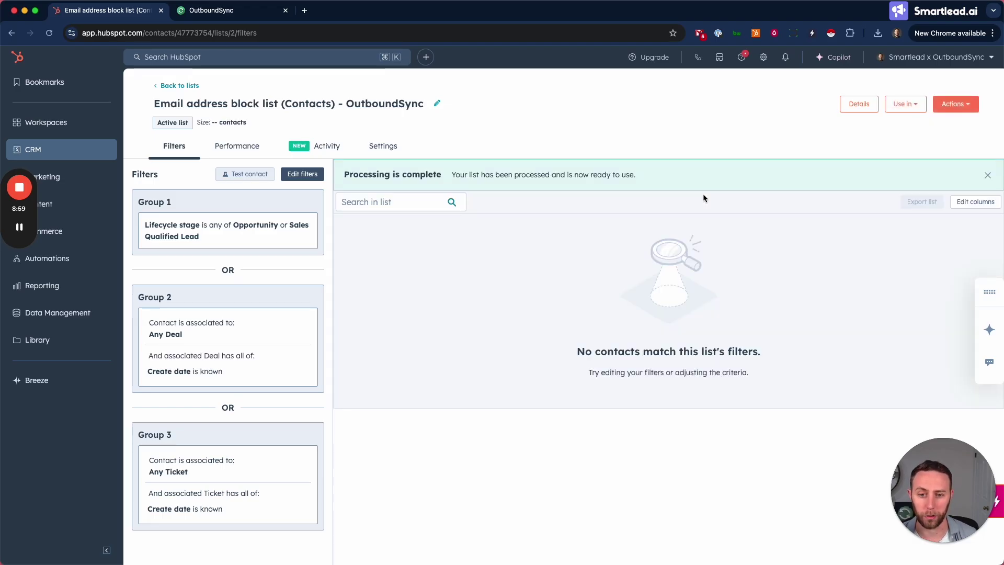
# In OutboundSync's block lists, choose the list type Contact List and select "Email address block list (Contacts) - OutboundSync"
pyautogui.click(233, 13)
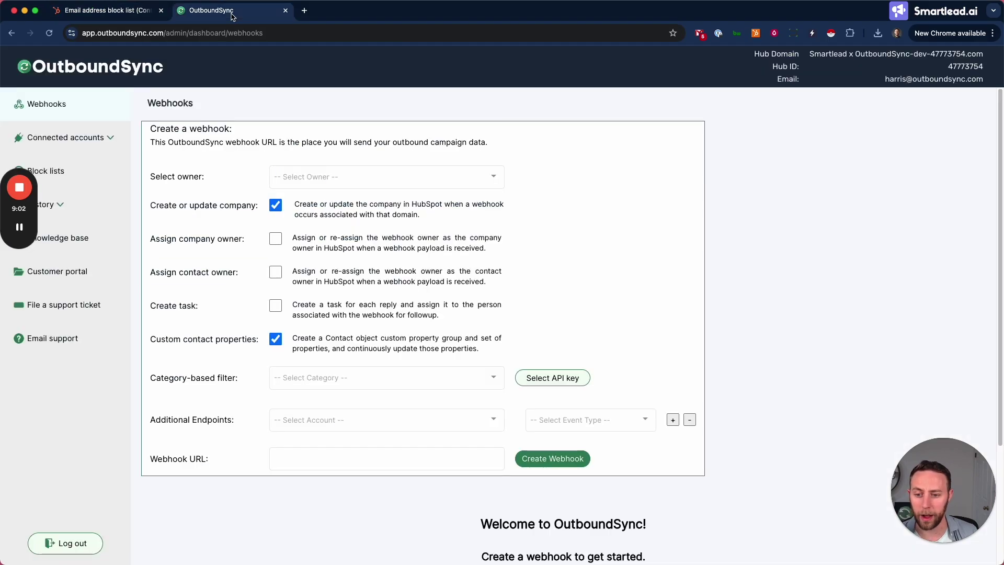
pyautogui.click(70, 187)
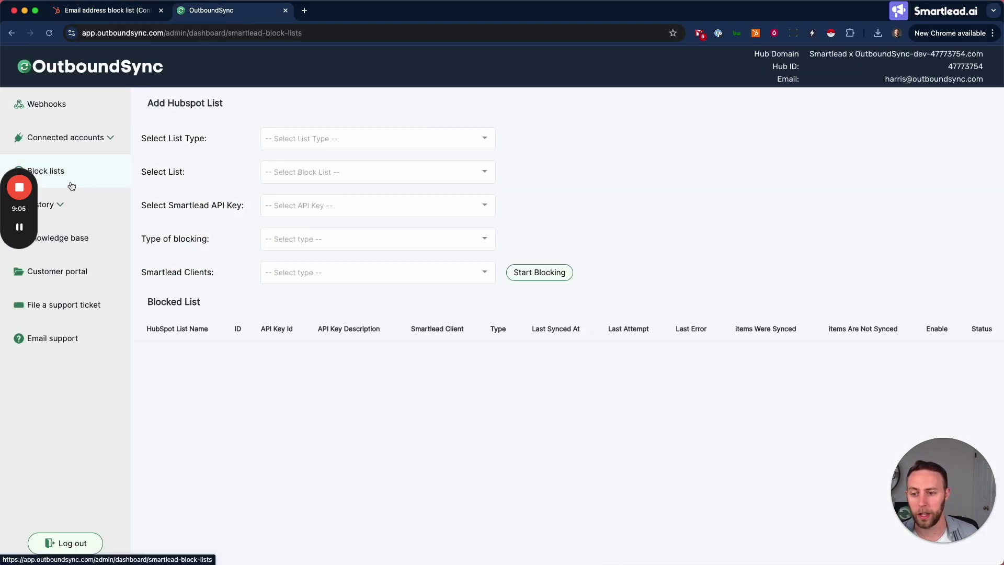
pyautogui.click(377, 138)
pyautogui.click(366, 158)
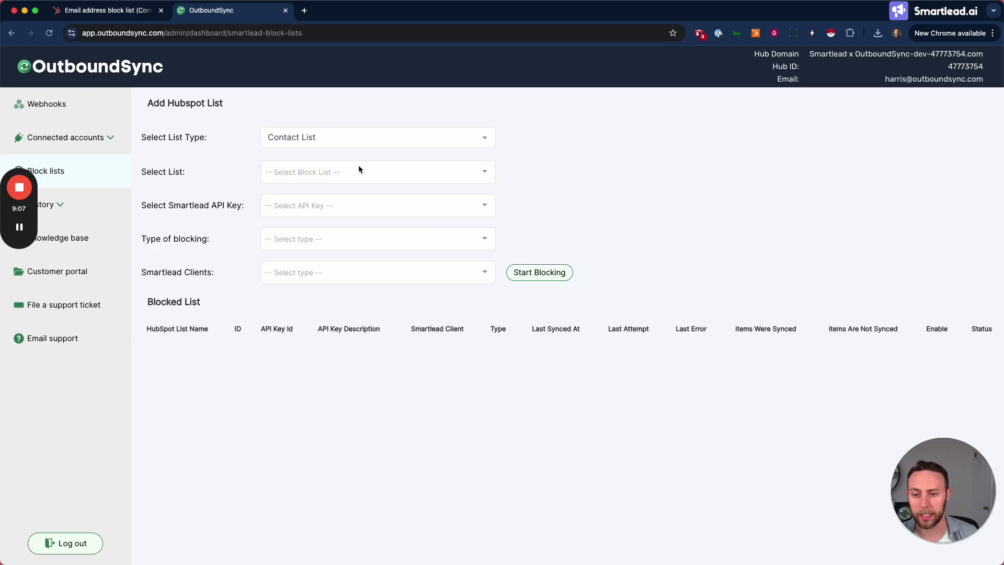
pyautogui.click(359, 169)
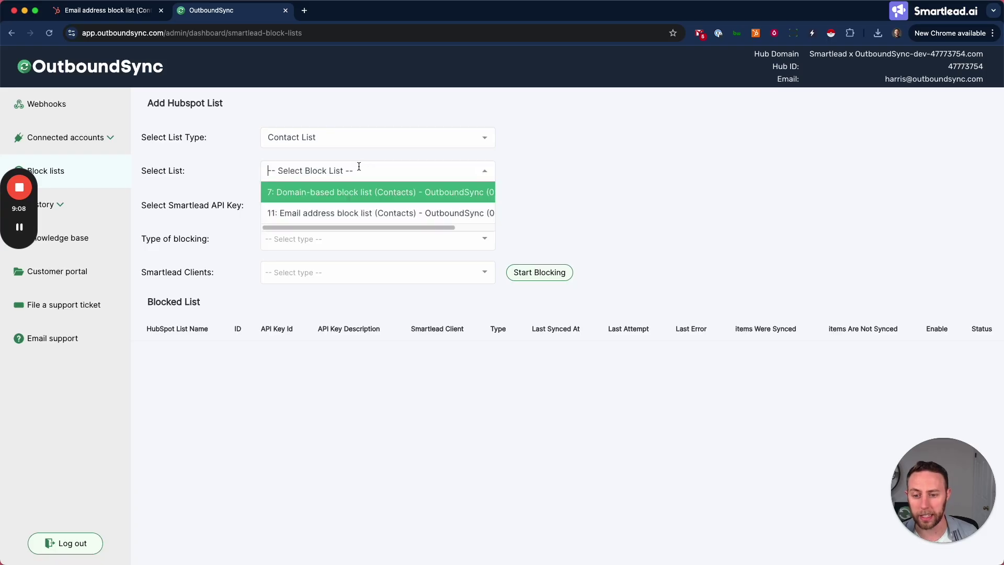
pyautogui.click(340, 211)
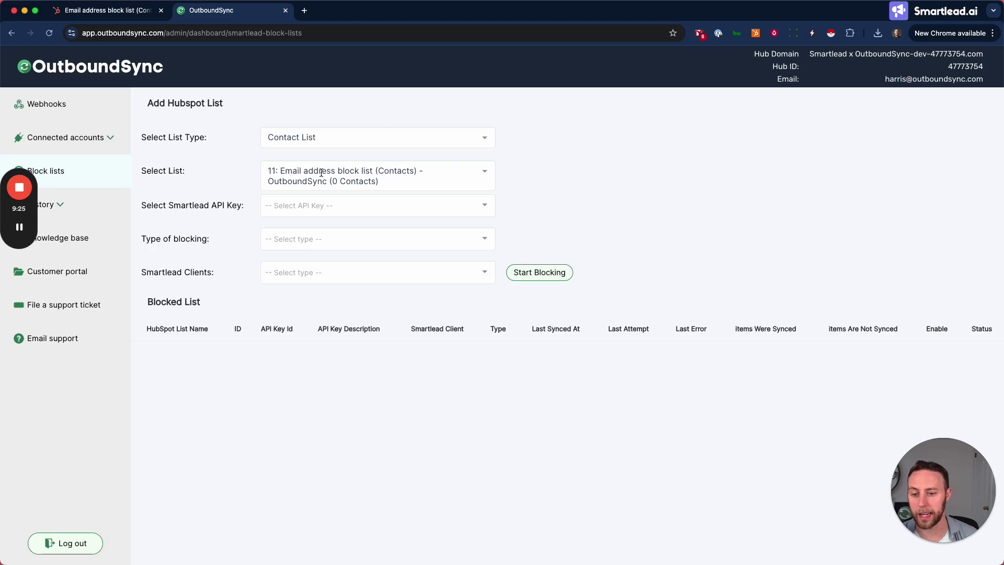
# Switch back to the email address block list in HubSpot
pyautogui.click(100, 10)
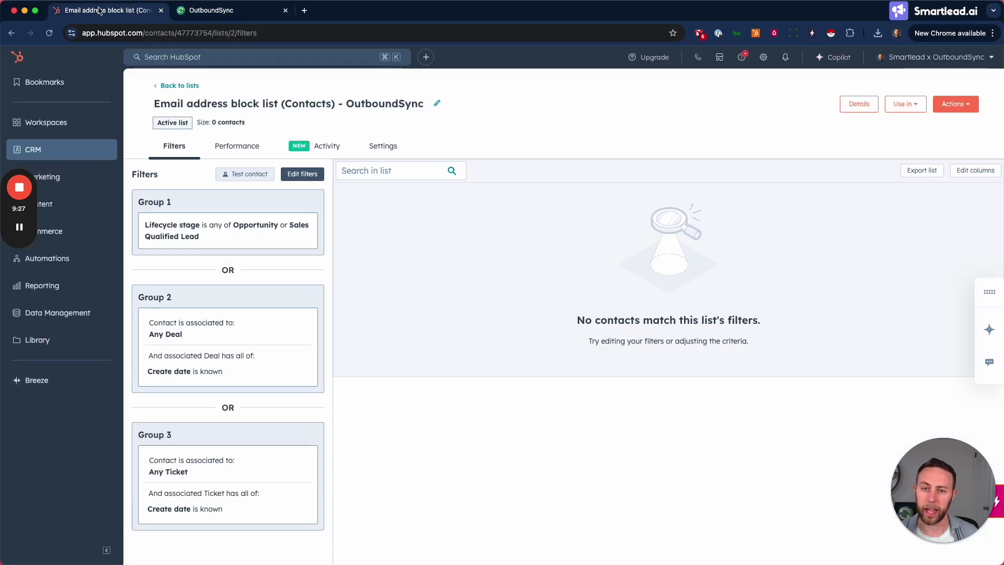